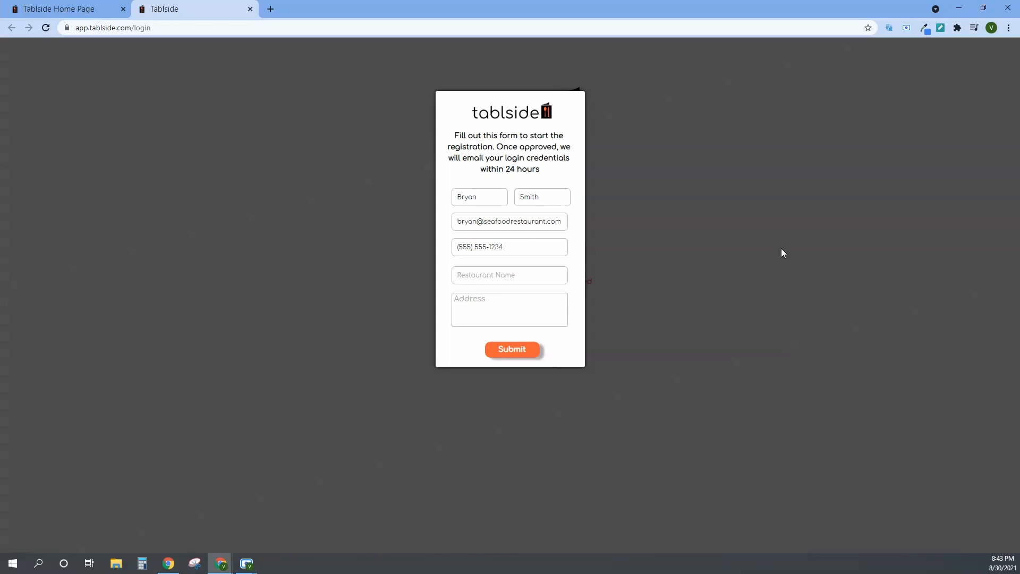
Complete the registration form with the restaurant name Oceanside Seafood Restaurant and the restaurant's postal address, submit it and dismiss the confirmation.
text(Oceanside Seafood Restaur)
text(ant)
click(490, 310)
text(123 Main St)
key(Return)
text(Miami, FL)
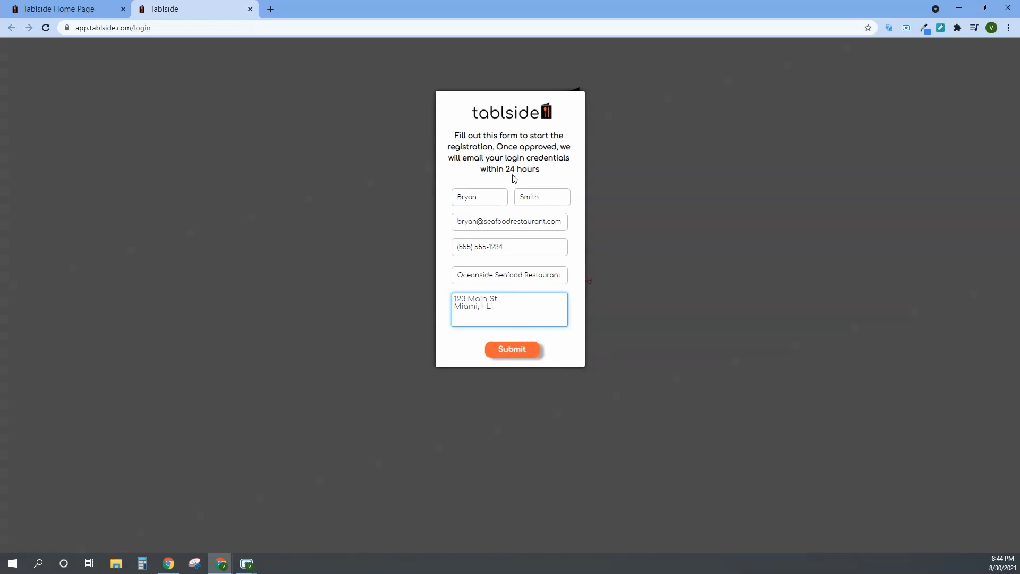
click(525, 357)
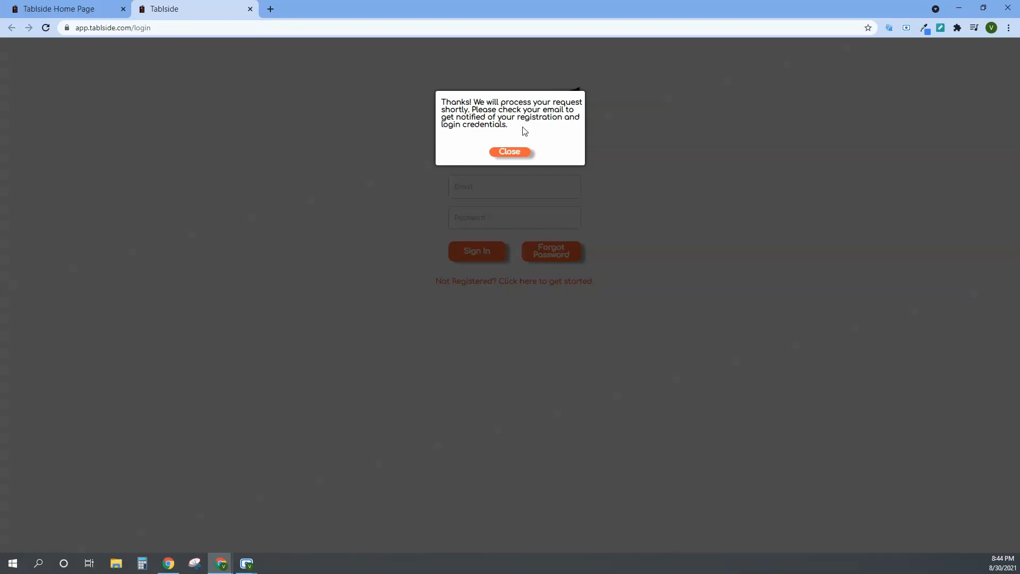
click(513, 155)
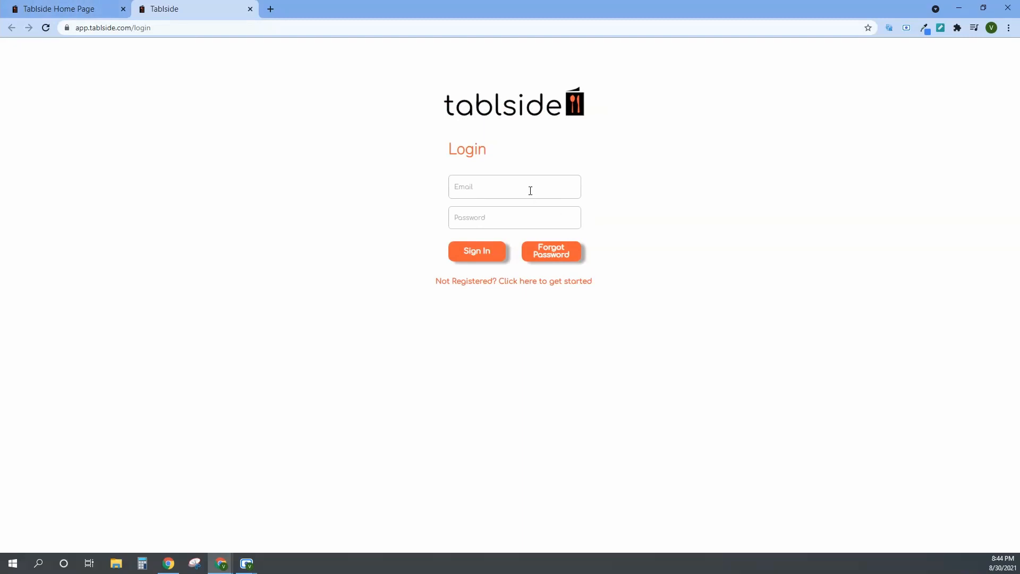
Check the Tablside home page, return to the login page, and log in with the registered e-mail and the account password.
click(76, 10)
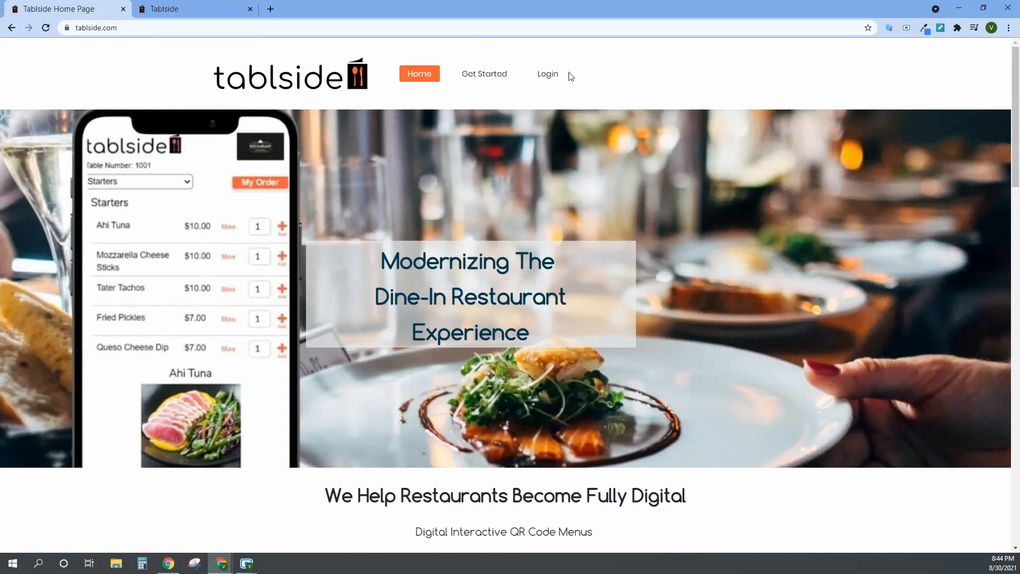
click(198, 9)
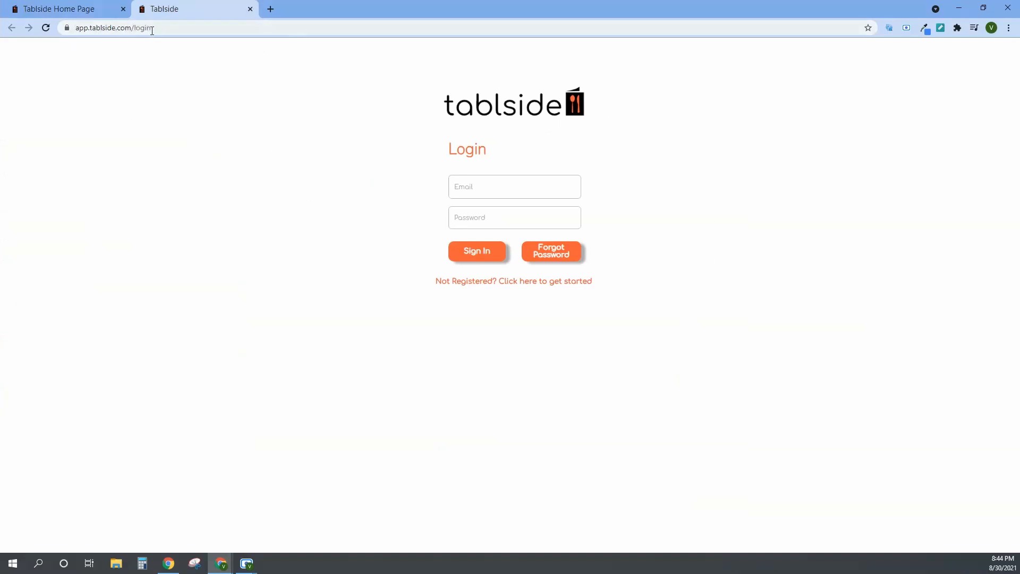
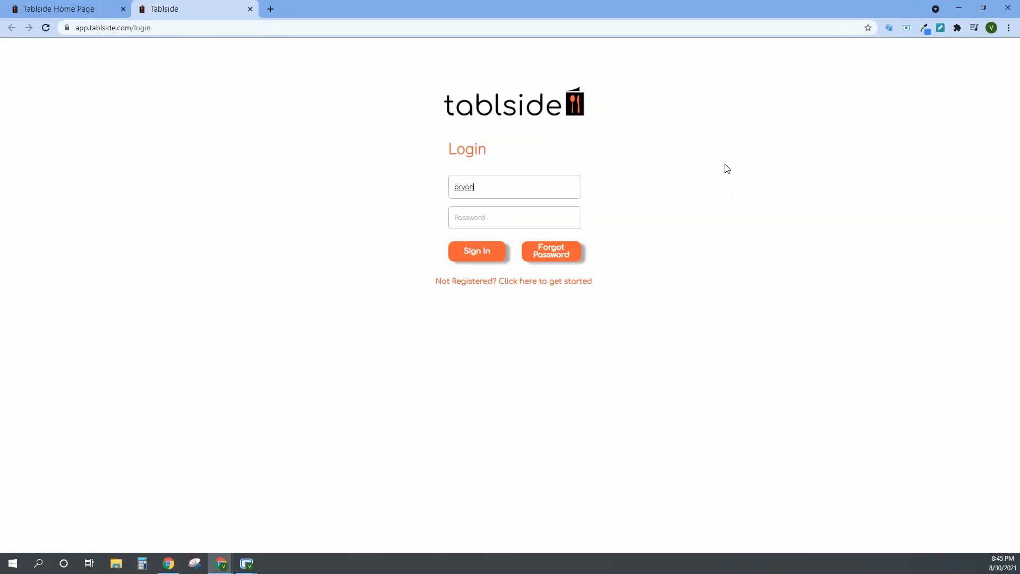
key(Tab)
text(••)
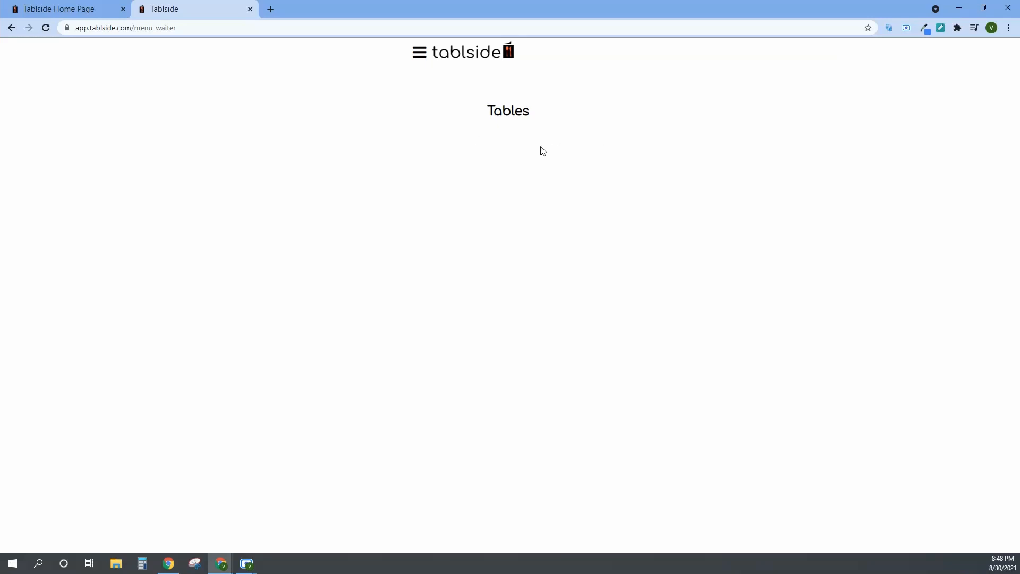
Open the system setup and look through its Menu, Restaurant, User and Account sections.
click(418, 54)
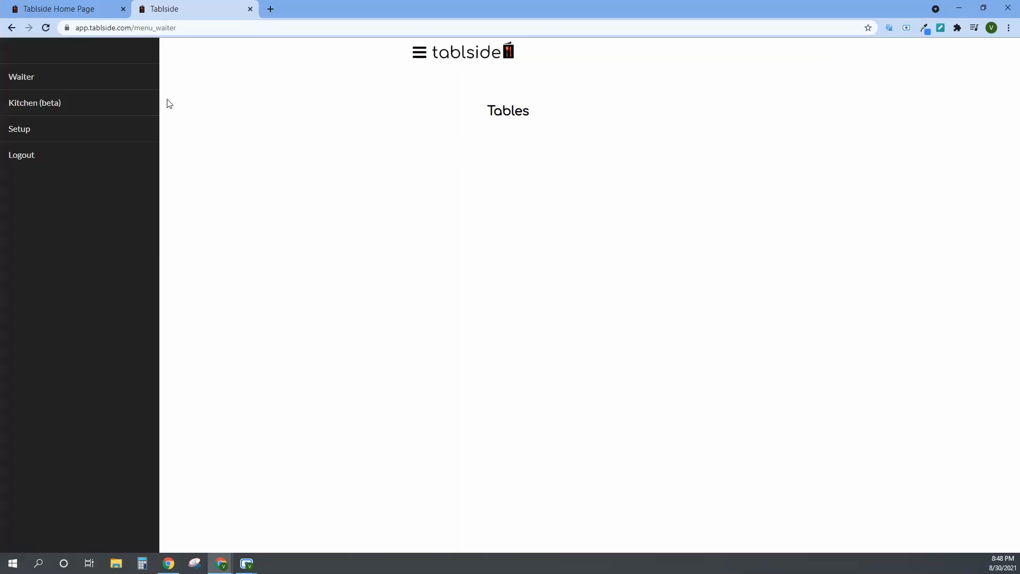
click(42, 133)
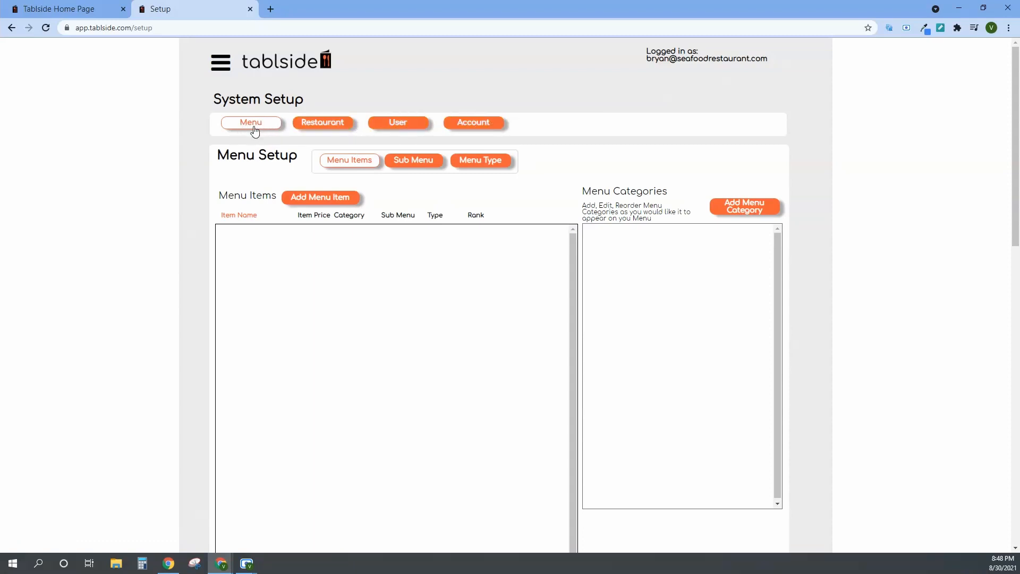
click(328, 123)
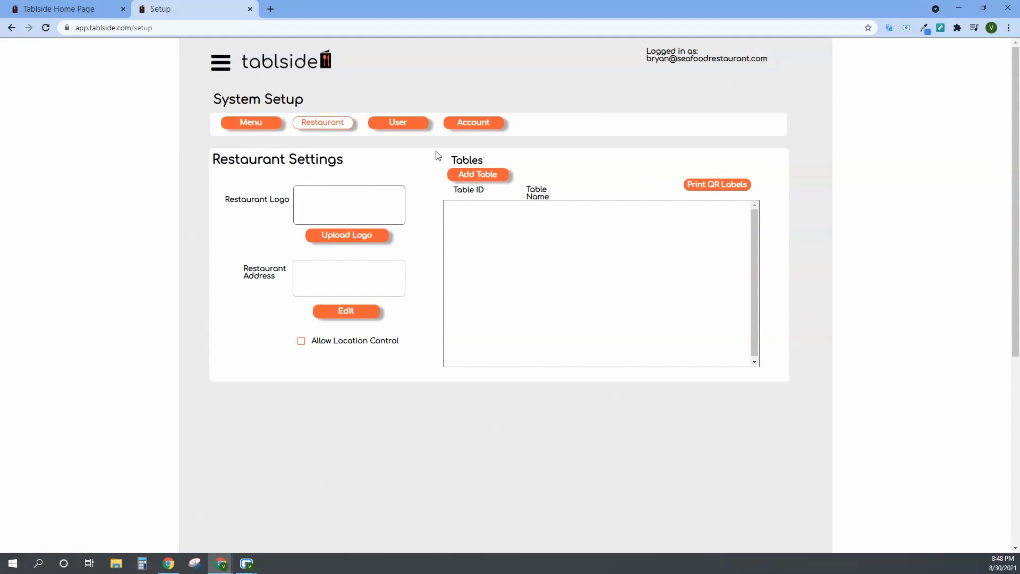
click(404, 127)
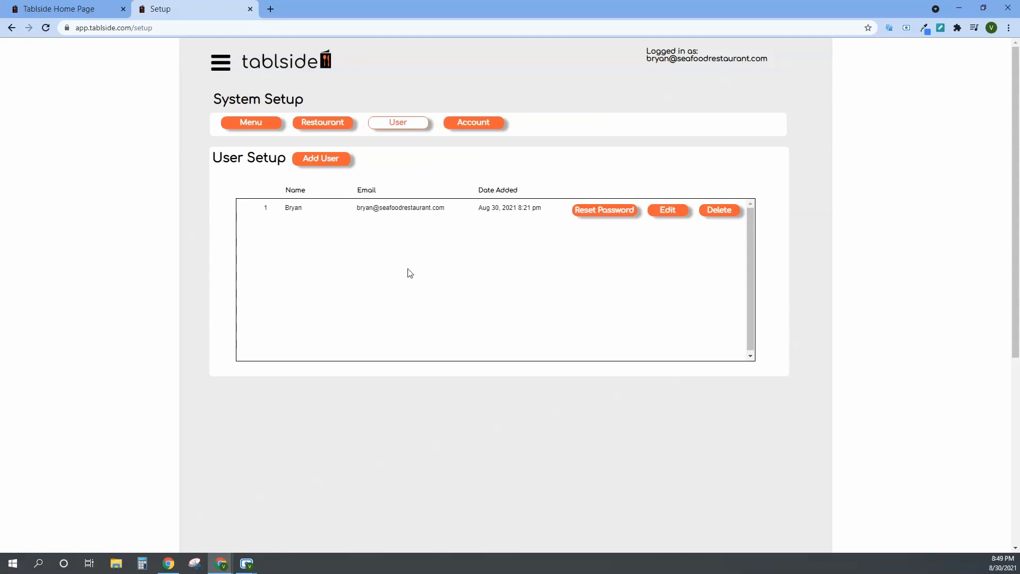
click(467, 124)
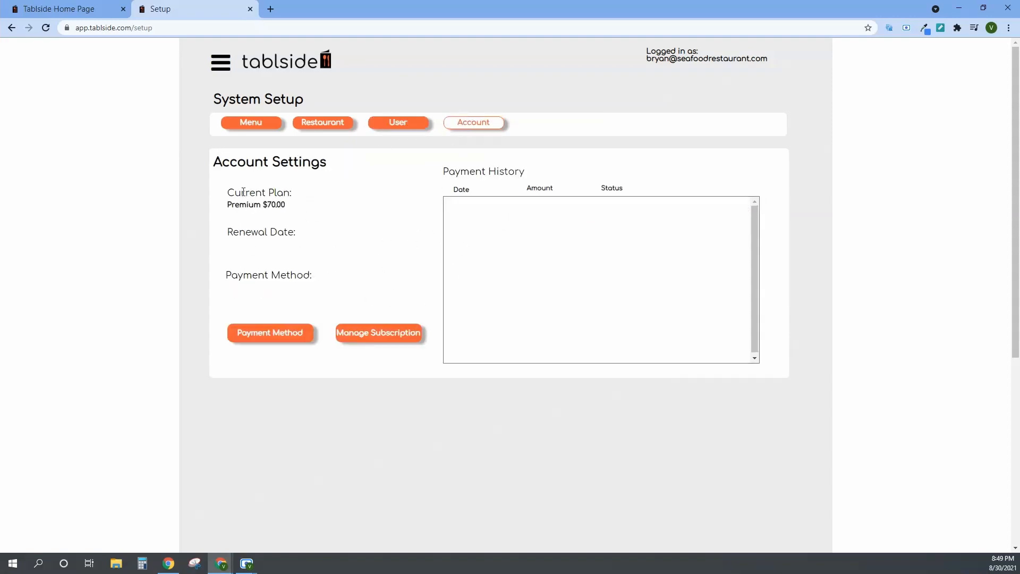
click(247, 126)
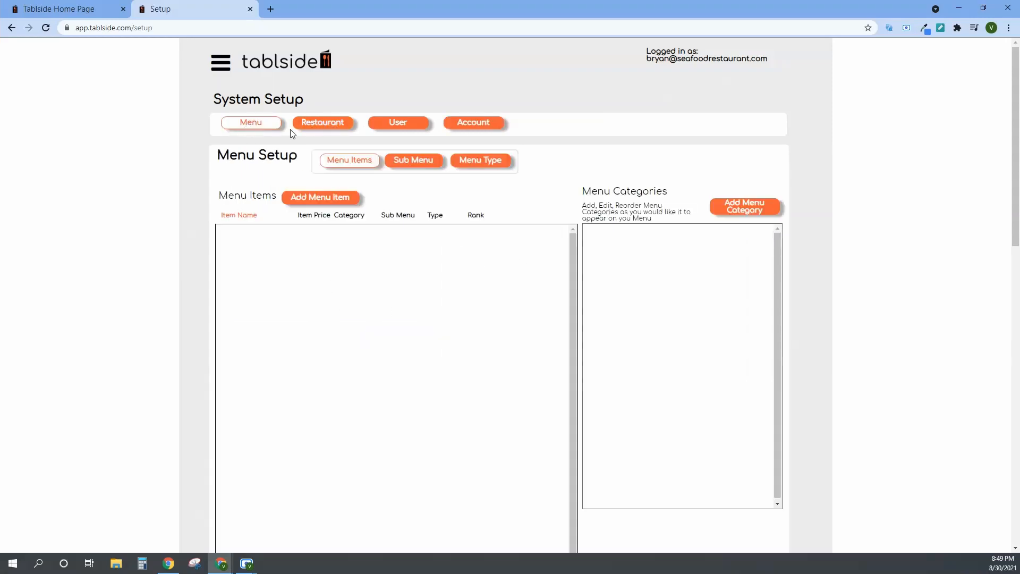
Upload the seafood logo image from the Downloads folder as the restaurant logo and save it.
click(334, 126)
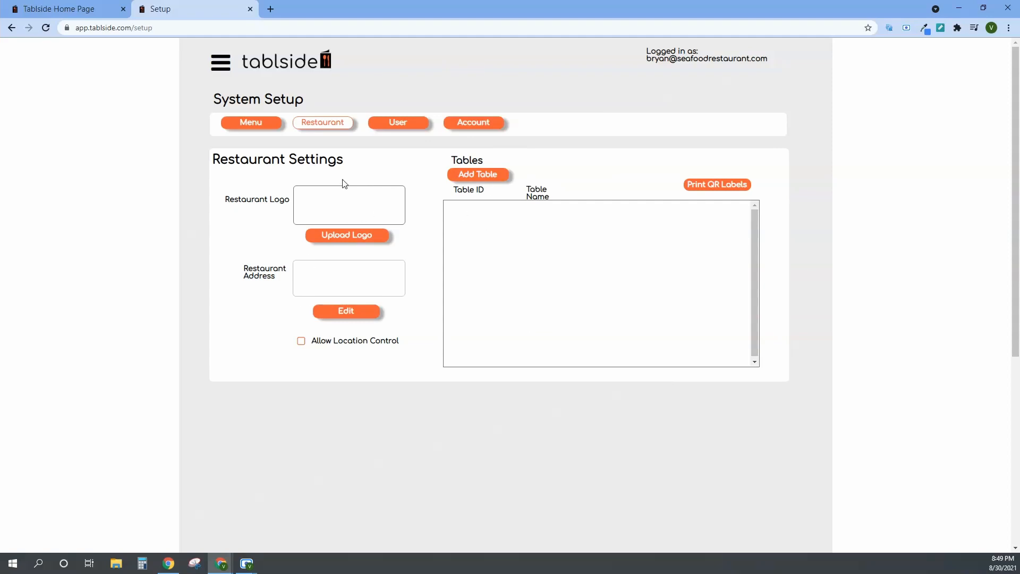
click(353, 244)
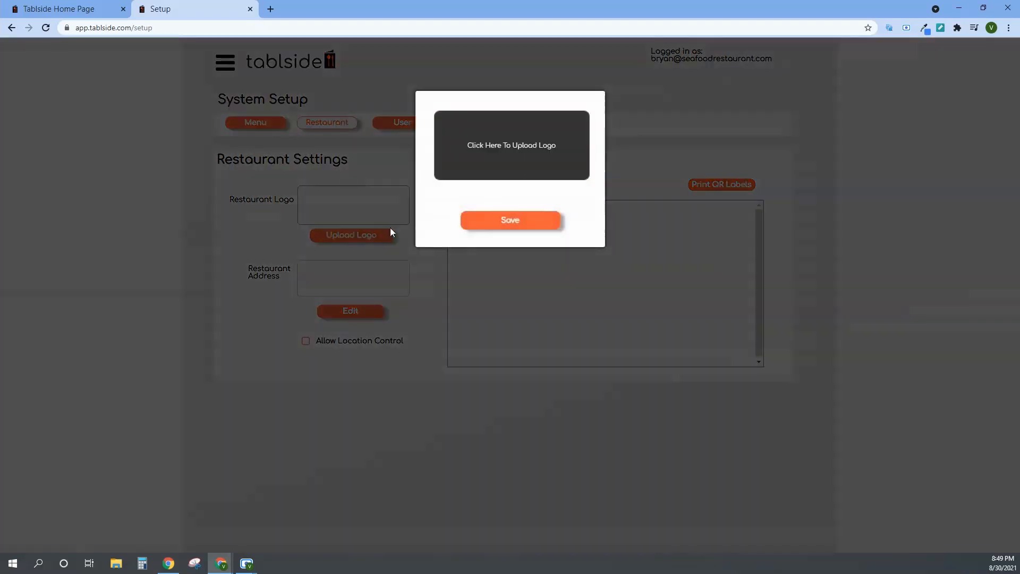
click(480, 154)
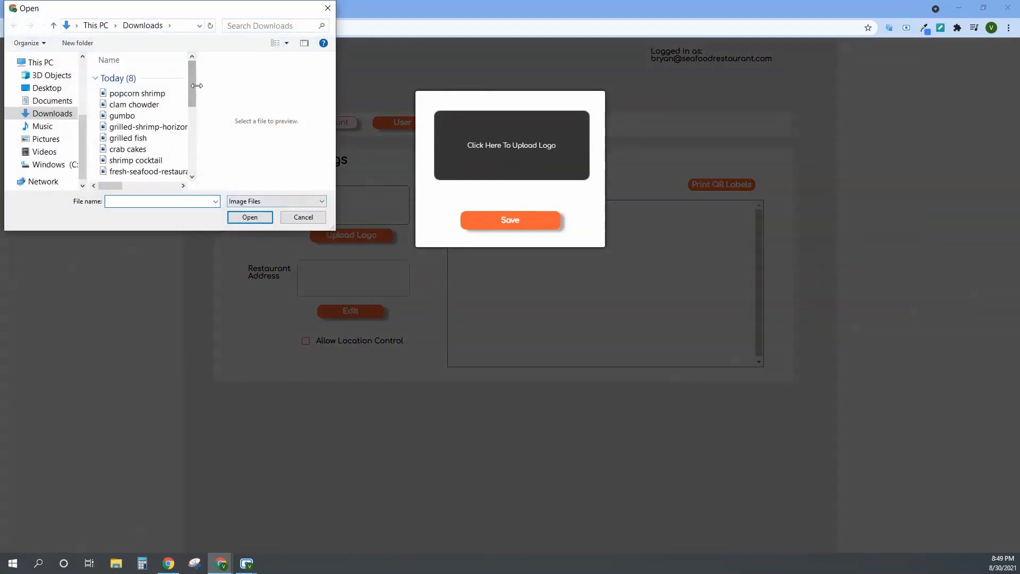
scroll(190, 142, down, 2)
click(143, 114)
click(249, 217)
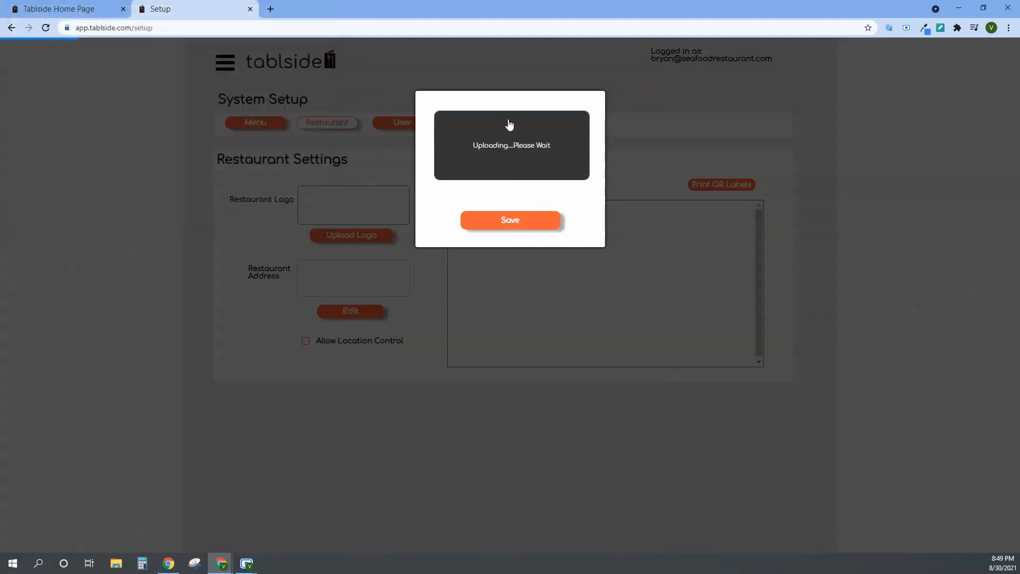
click(529, 230)
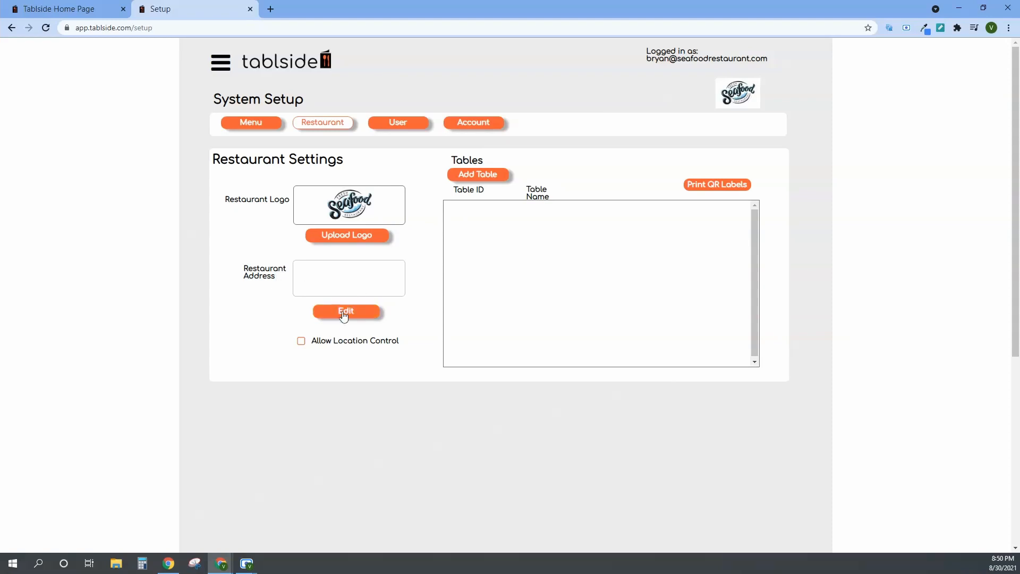
Fill in the restaurant's address in the restaurant settings and add a table named Table.
click(344, 314)
click(491, 175)
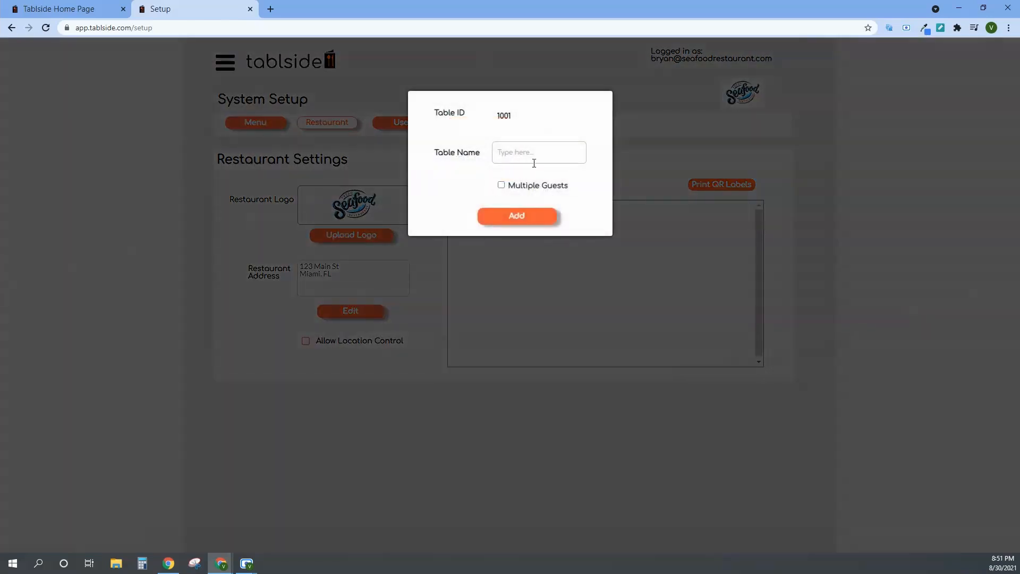
text(Table)
click(538, 218)
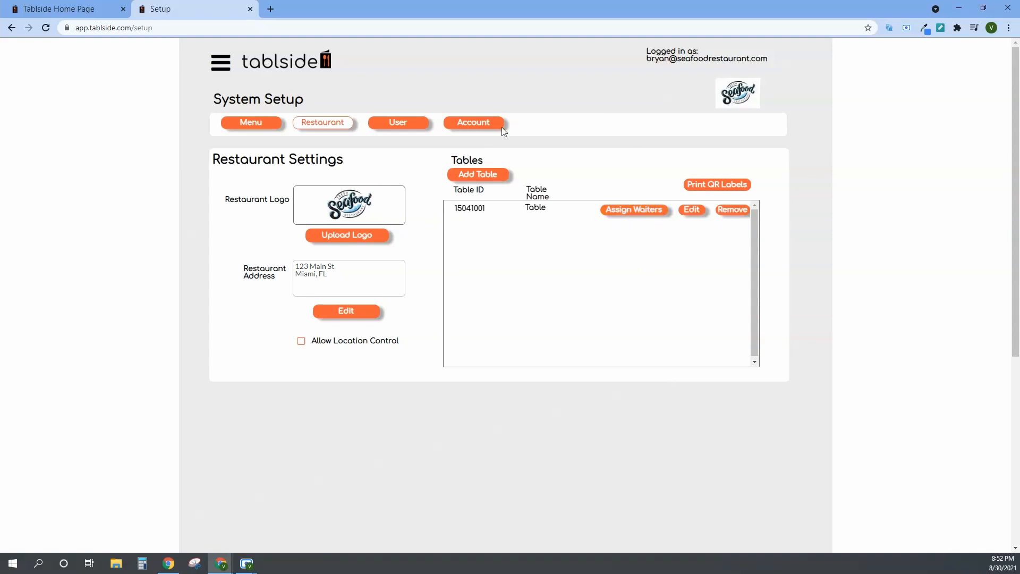
Add the menu categories Appetizers and Soups in the menu setup.
click(264, 125)
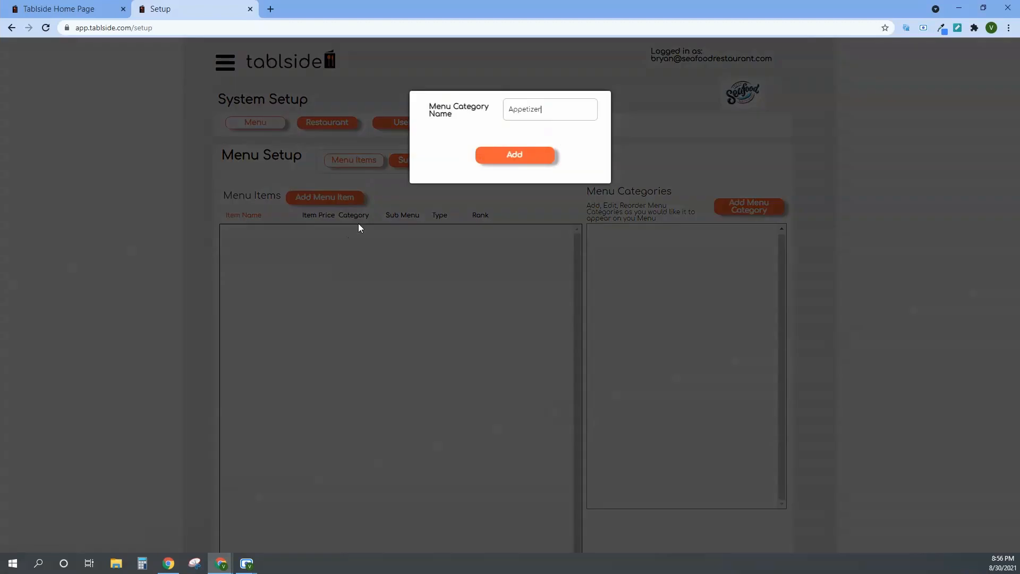
click(515, 157)
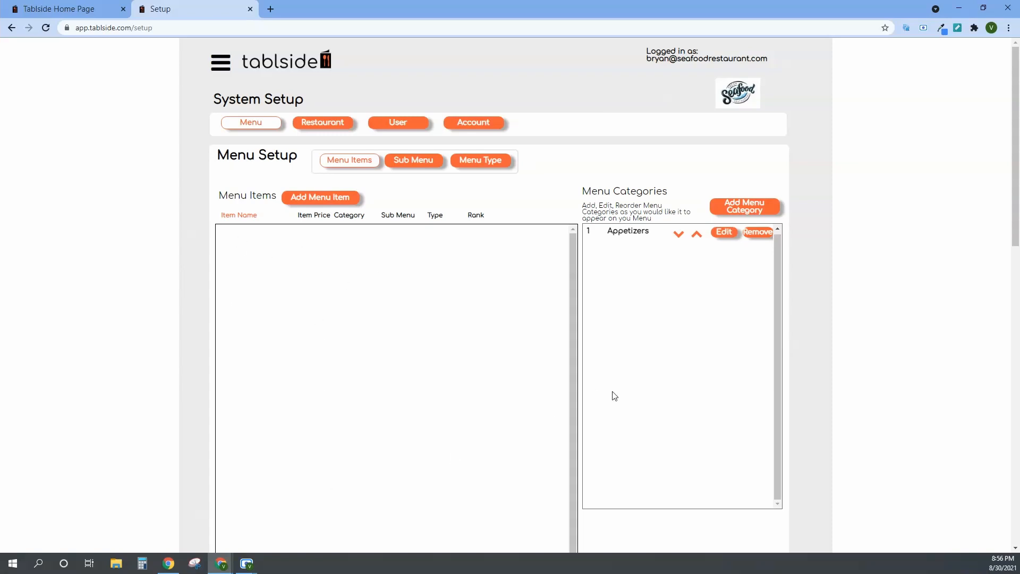
click(746, 210)
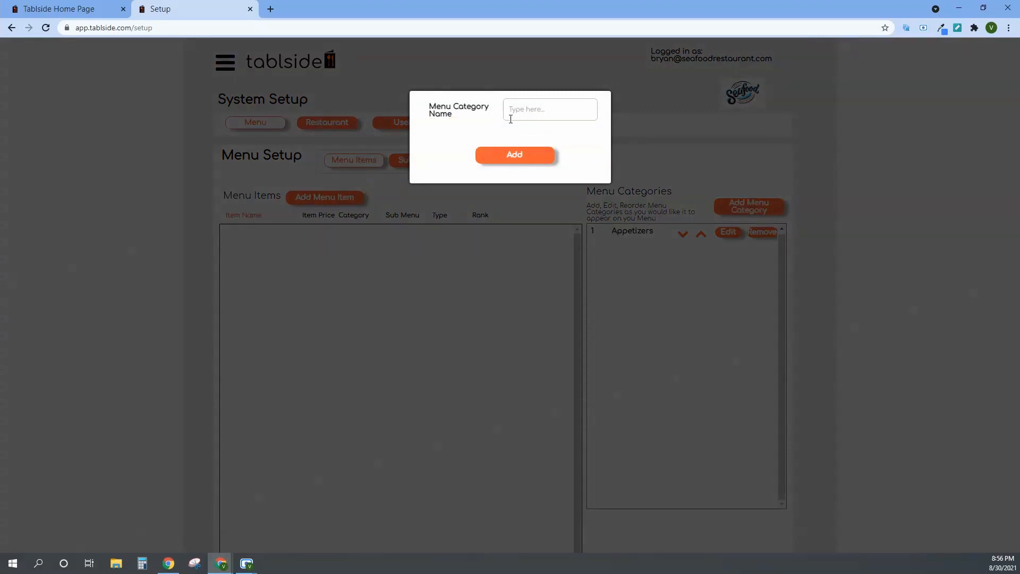
text(Soups)
click(514, 154)
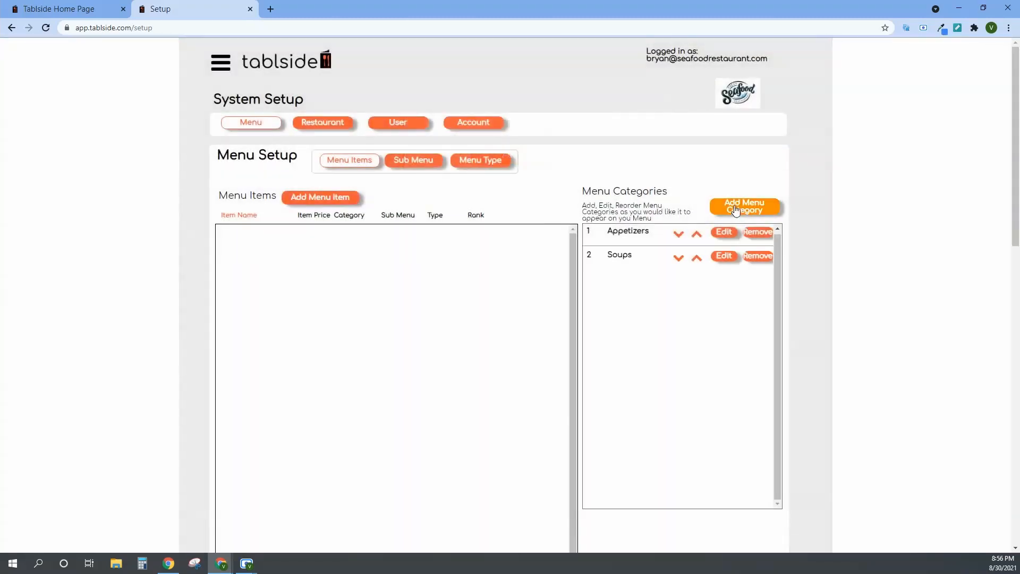
Add two more menu categories named Grilled Platters and Shrimp Platters.
click(735, 210)
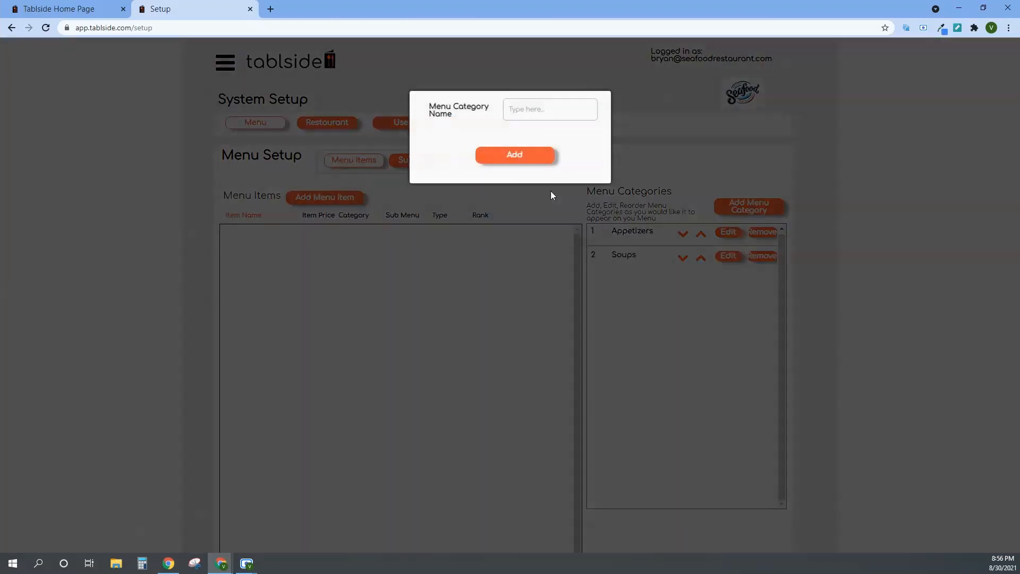
text(Grilled)
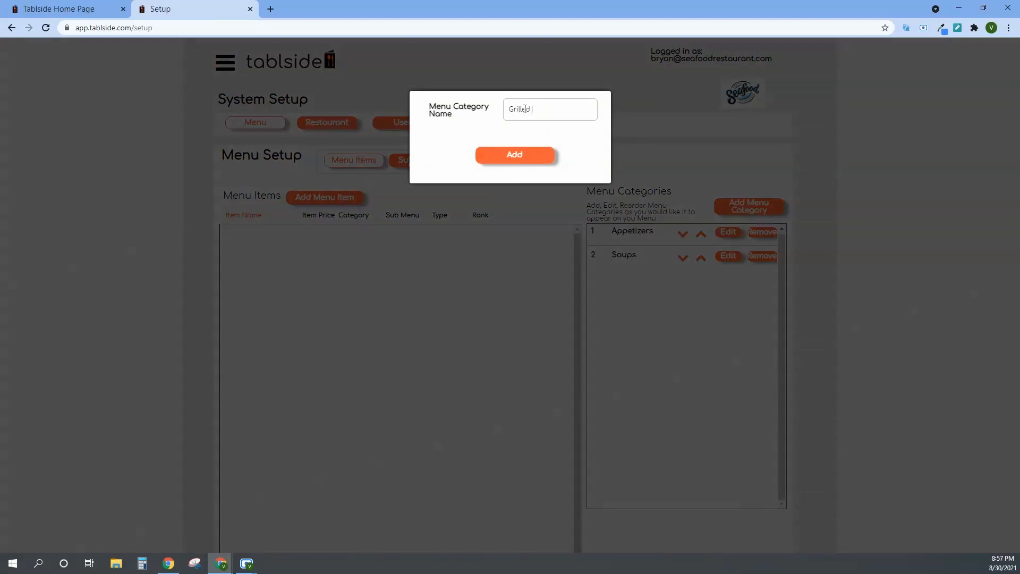
click(531, 157)
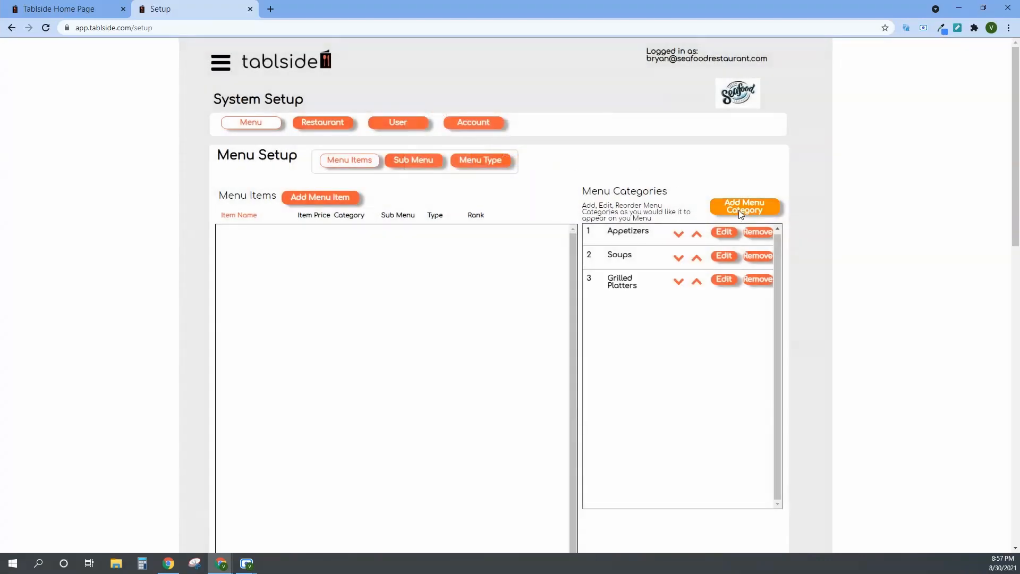
click(730, 211)
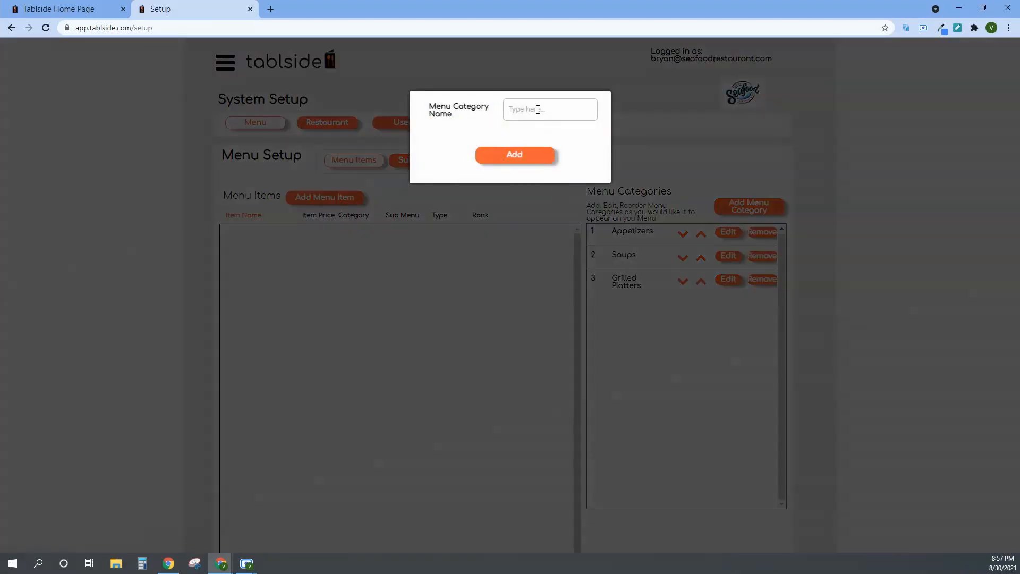
text(Shrimp Platters)
click(532, 157)
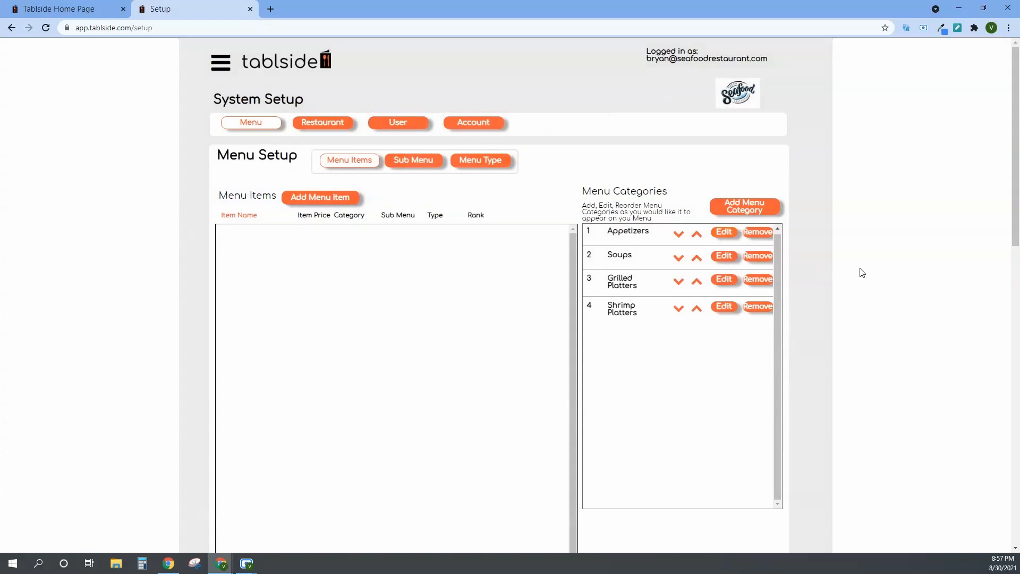
Add a menu category named Drinks, and open the Appetizers category's name for editing, accepting it as is.
click(724, 205)
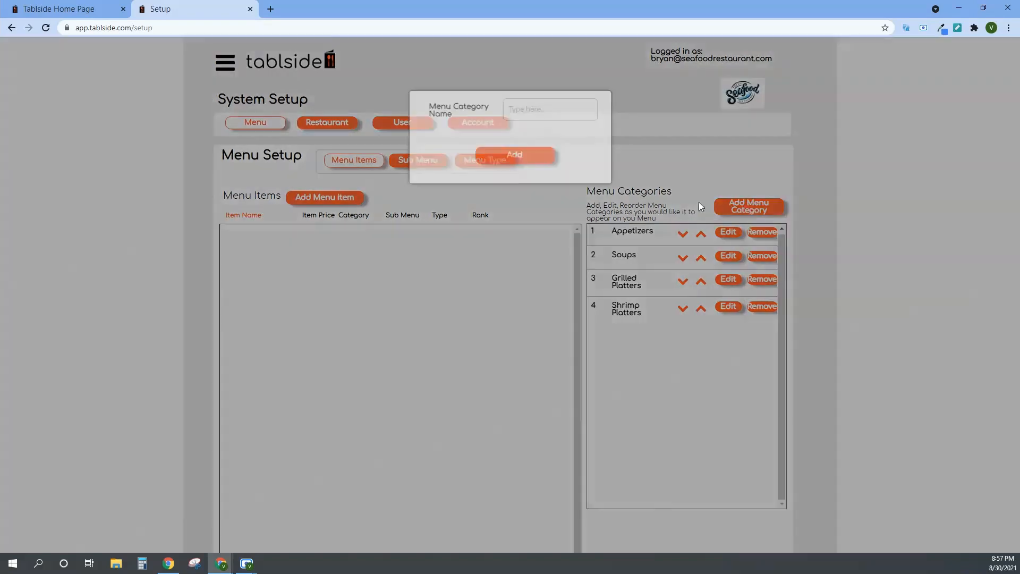
text(Drinks)
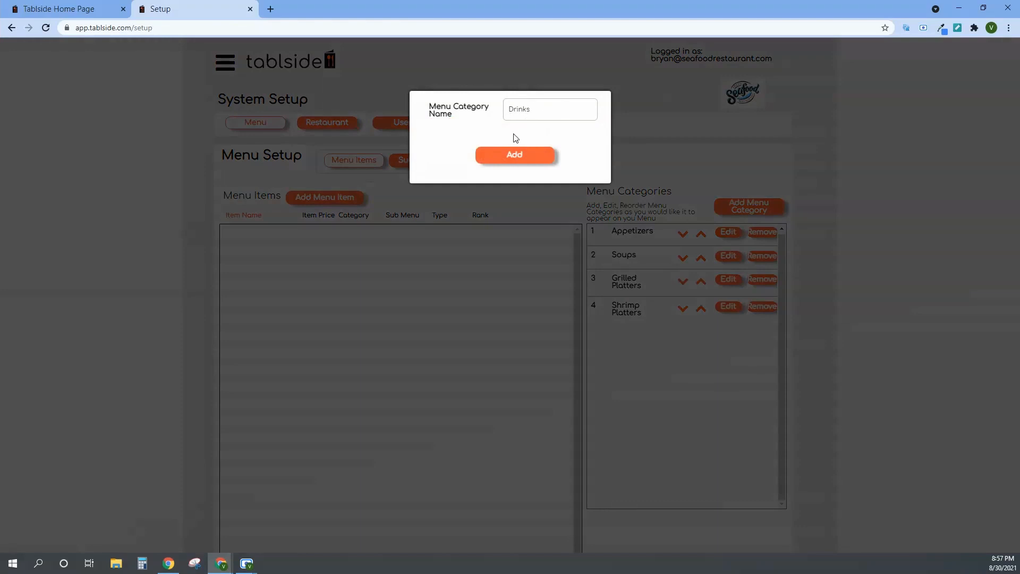
click(501, 159)
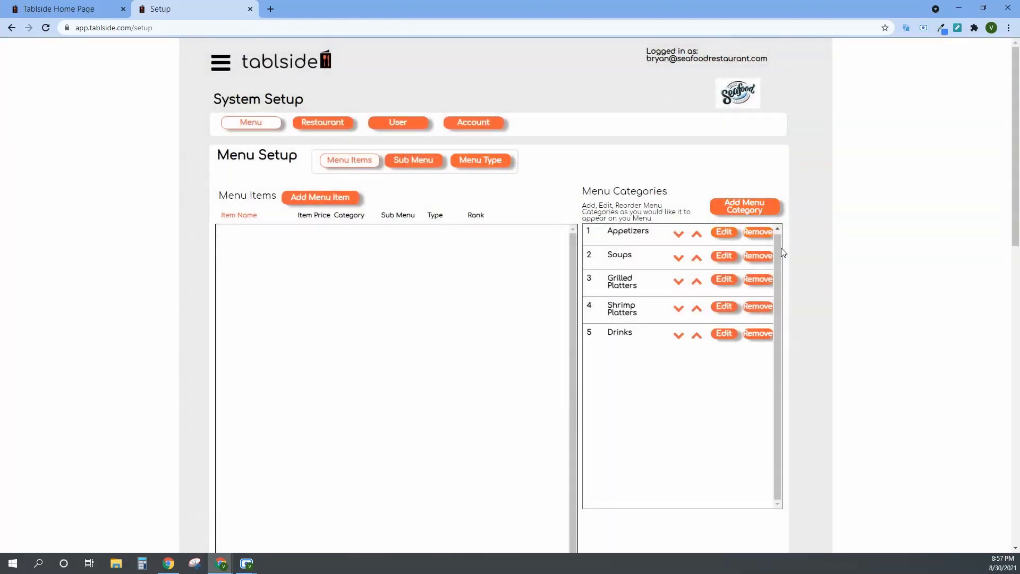
click(721, 234)
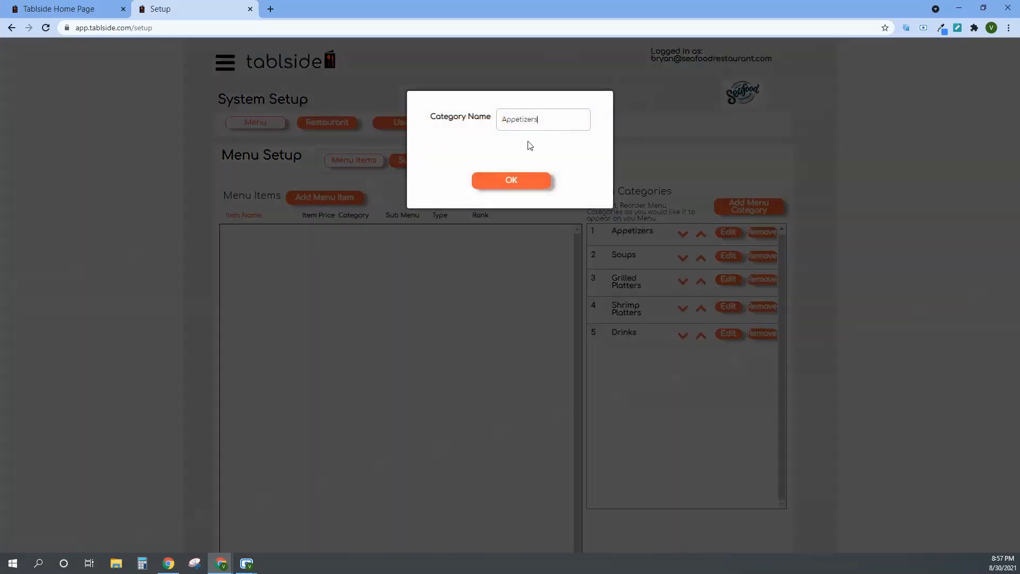
click(526, 184)
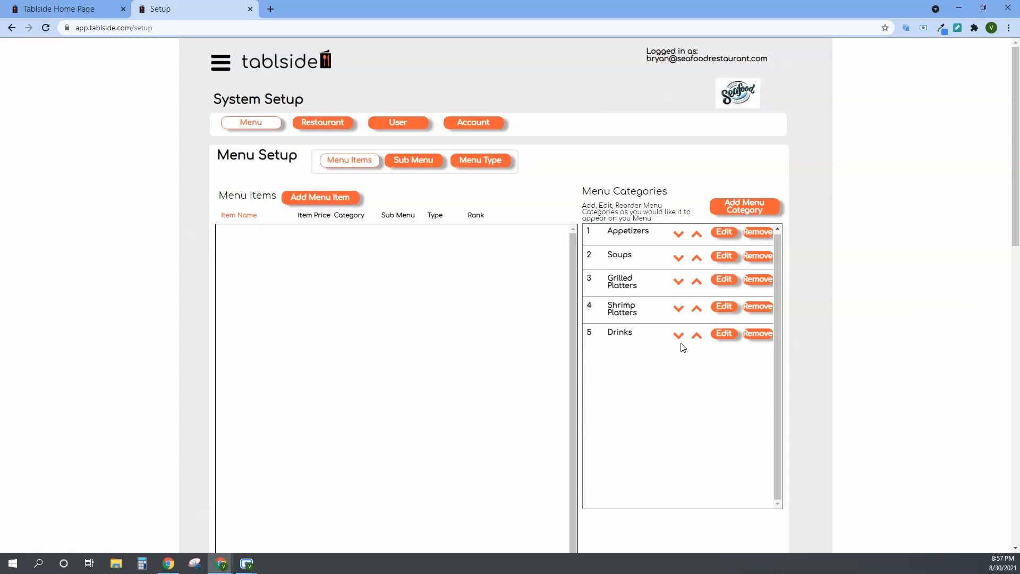
Move the Drinks category up to second place in the menu categories, directly below Appetizers.
click(697, 336)
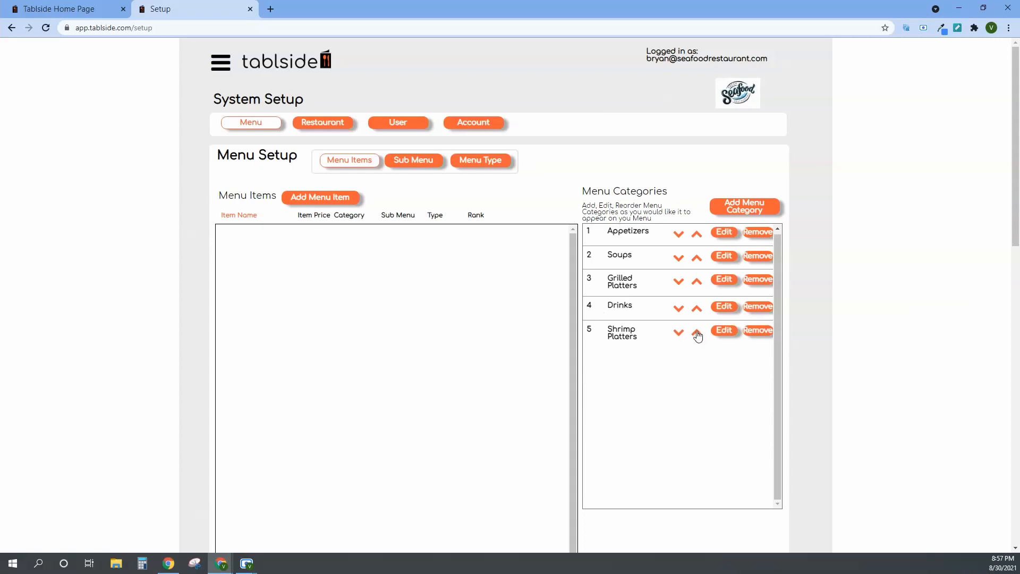
click(696, 308)
click(696, 280)
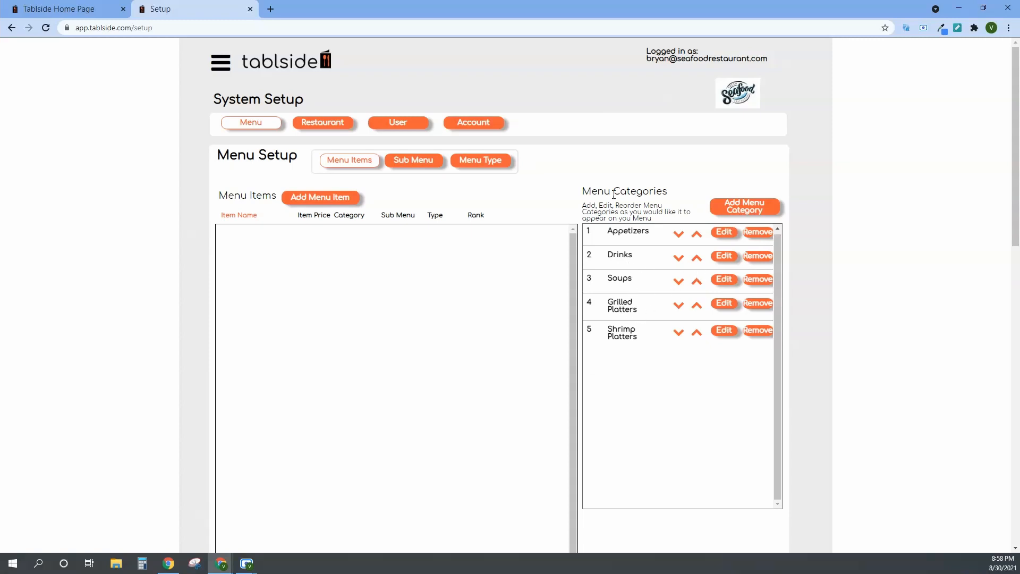
Start a new menu item named Shrimp Cocktail, priced at $10.50, in the Appetizers category.
click(306, 196)
click(514, 105)
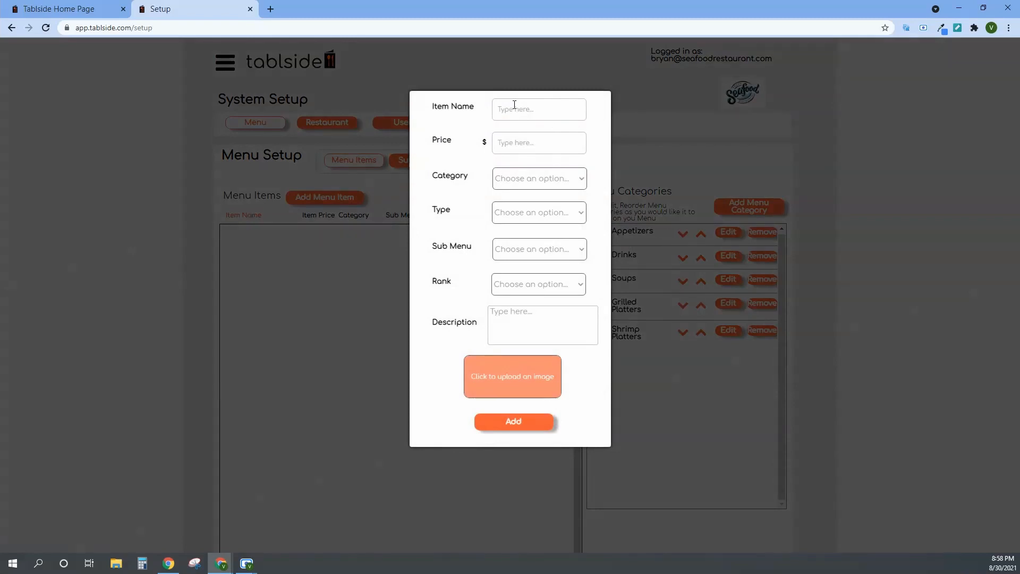
text(Shrimp Cocktail)
click(505, 138)
text(10.50)
click(542, 181)
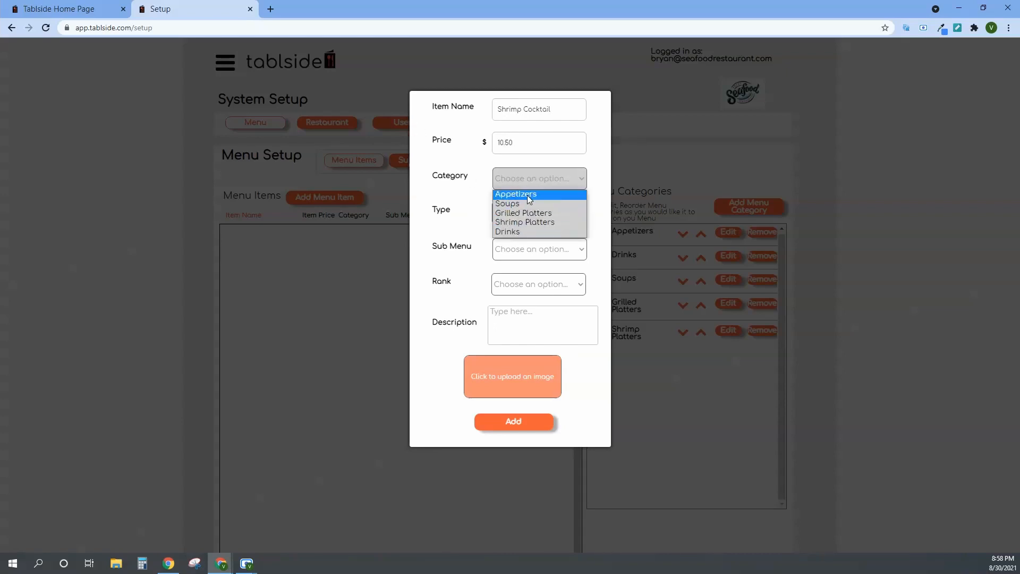
click(529, 196)
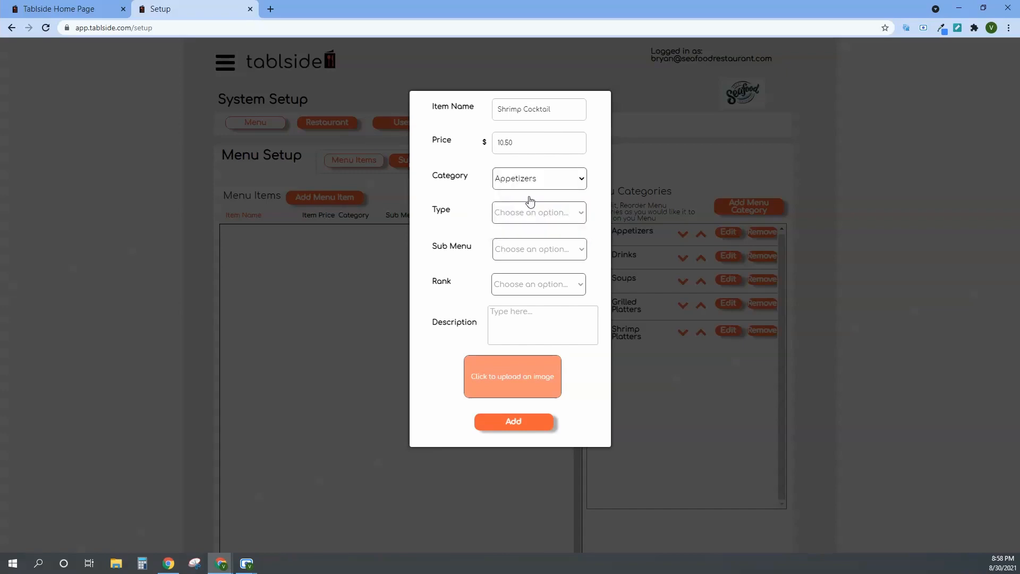
click(560, 215)
click(473, 213)
click(472, 231)
click(539, 252)
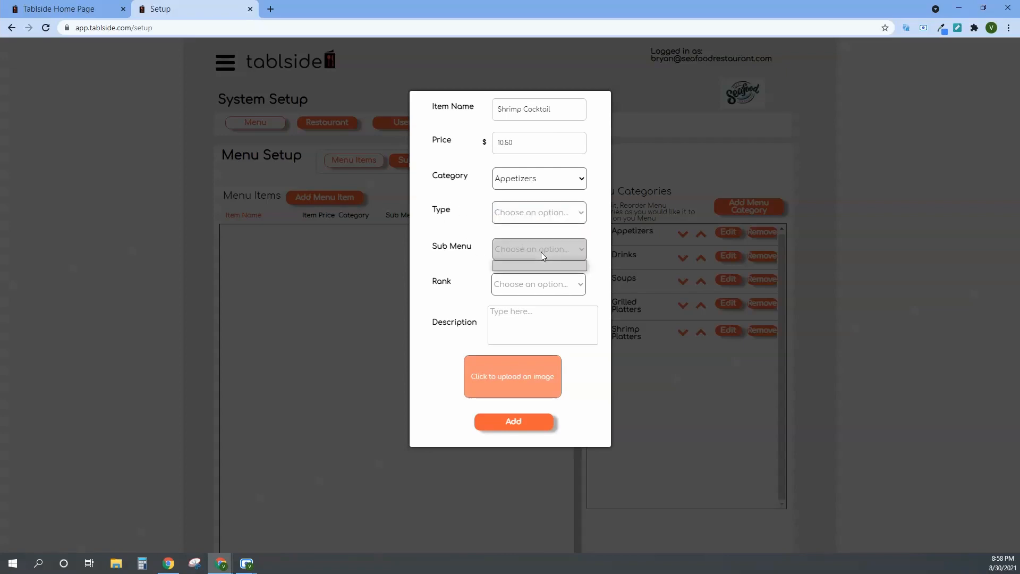
click(484, 251)
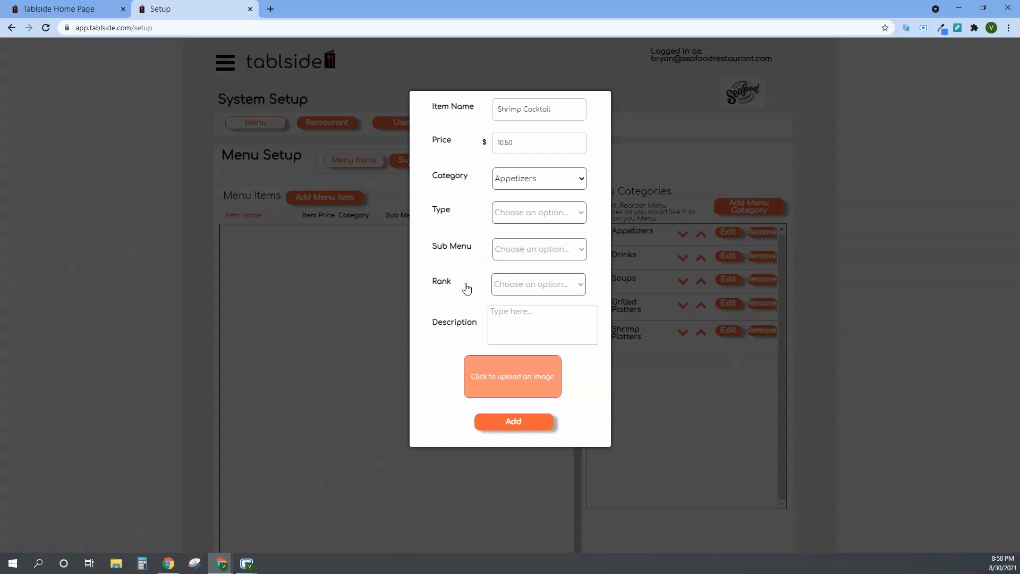
Set the Shrimp Cocktail's rank to 1 and paste the description "Cooked shrimp in Marie Rose sauce served in a glass.".
click(549, 288)
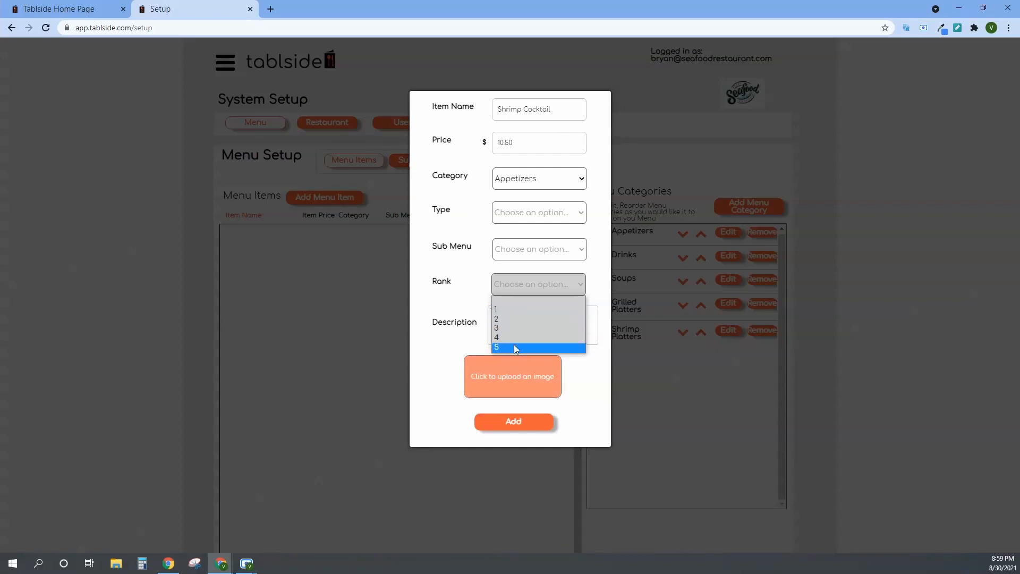
click(511, 309)
click(525, 316)
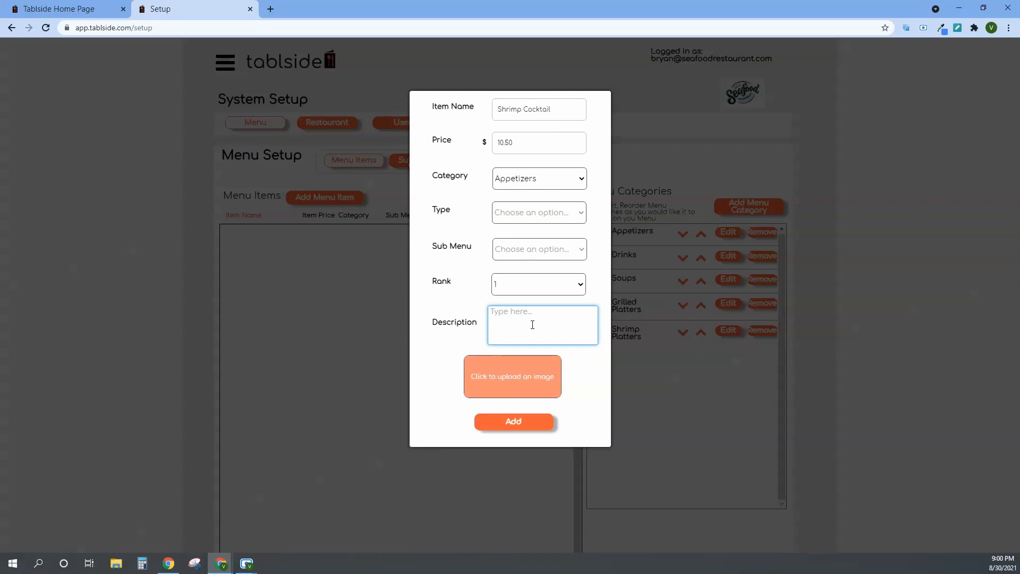
text(Cooked shrimp in Marie Rose sauce served in a glass.)
Upload the "shrimp cocktail" image from Downloads and add the item to the menu.
click(531, 388)
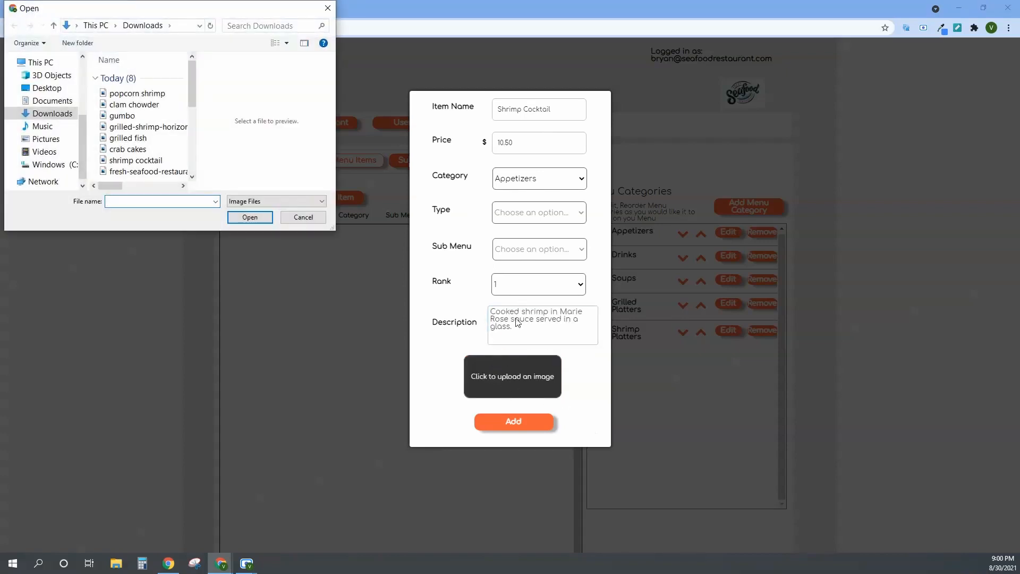
drag(190, 96, 192, 106)
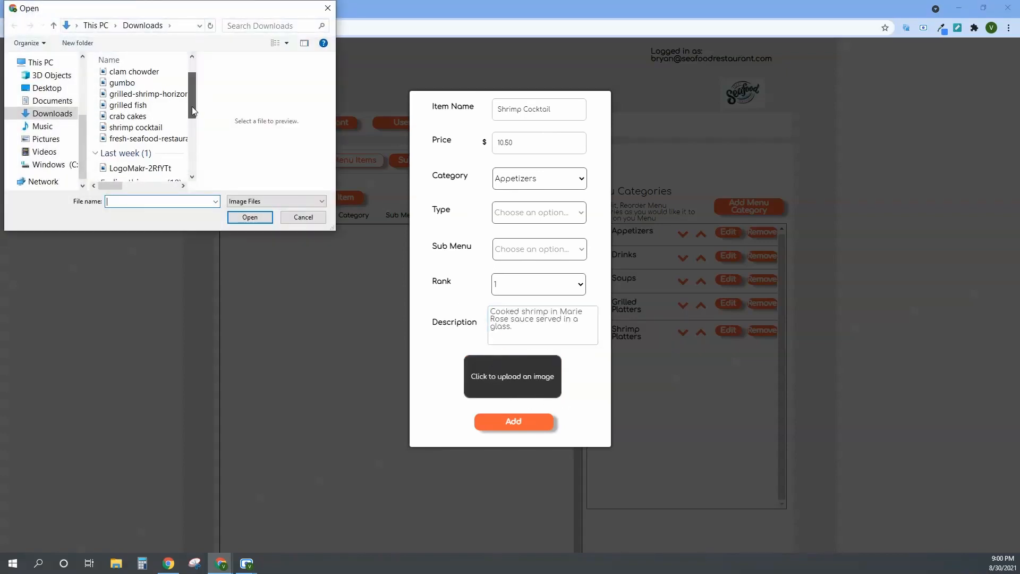
click(152, 127)
click(260, 218)
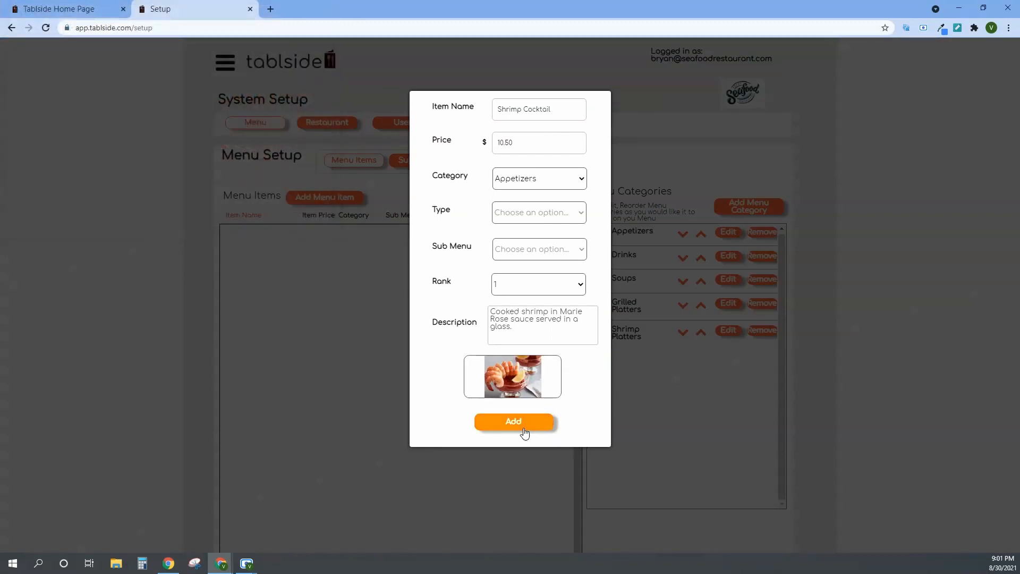
click(513, 421)
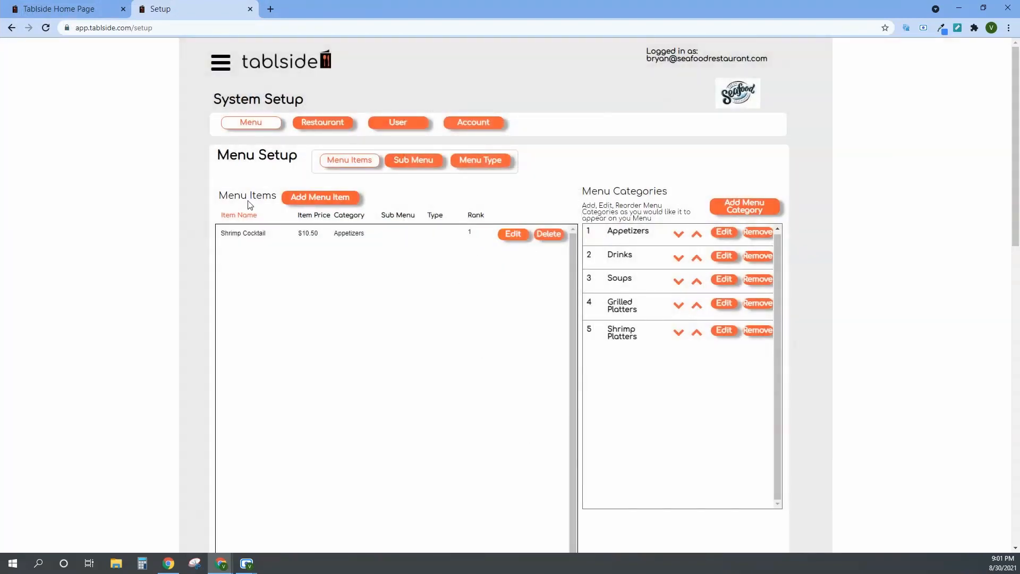
Start a new menu item named "Crab Cacks", priced at $12.75, in the Appetizers category.
click(322, 198)
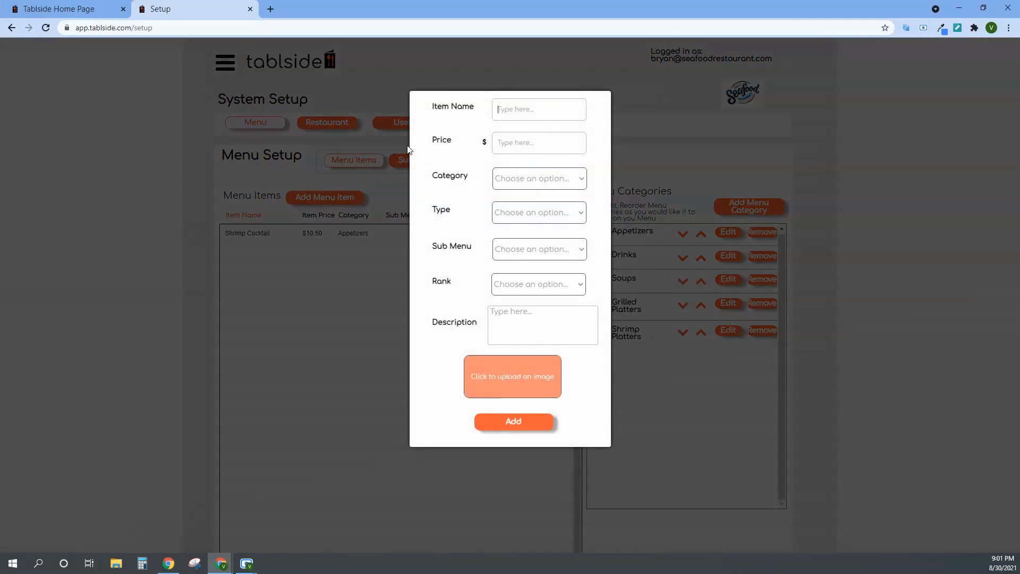
text(Crab Cacks)
click(506, 146)
text(12.75)
click(518, 177)
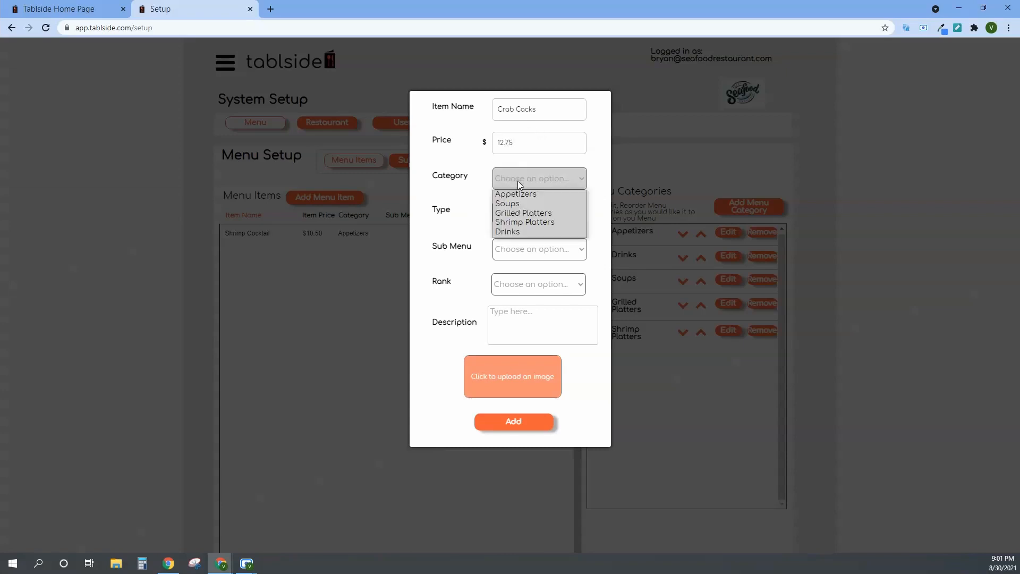
click(521, 198)
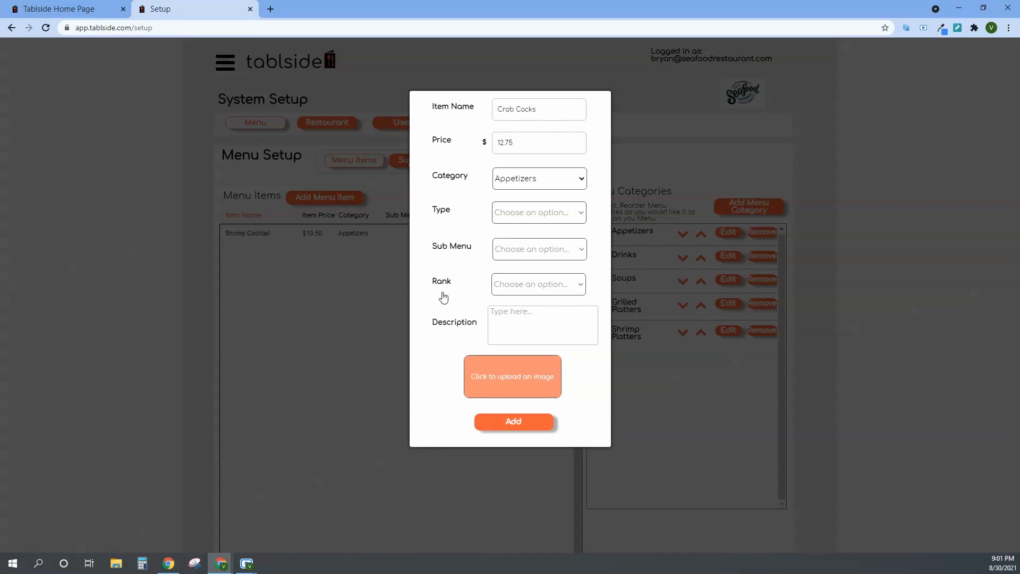
Set the crab item's rank to 2 and browse the Downloads folder for its image.
click(563, 292)
click(543, 321)
click(542, 292)
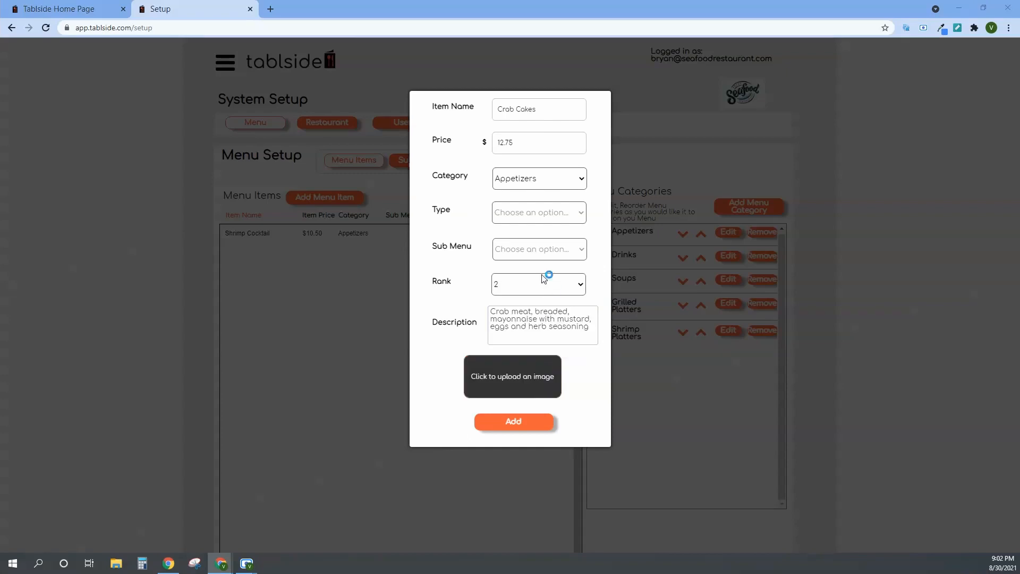
click(513, 376)
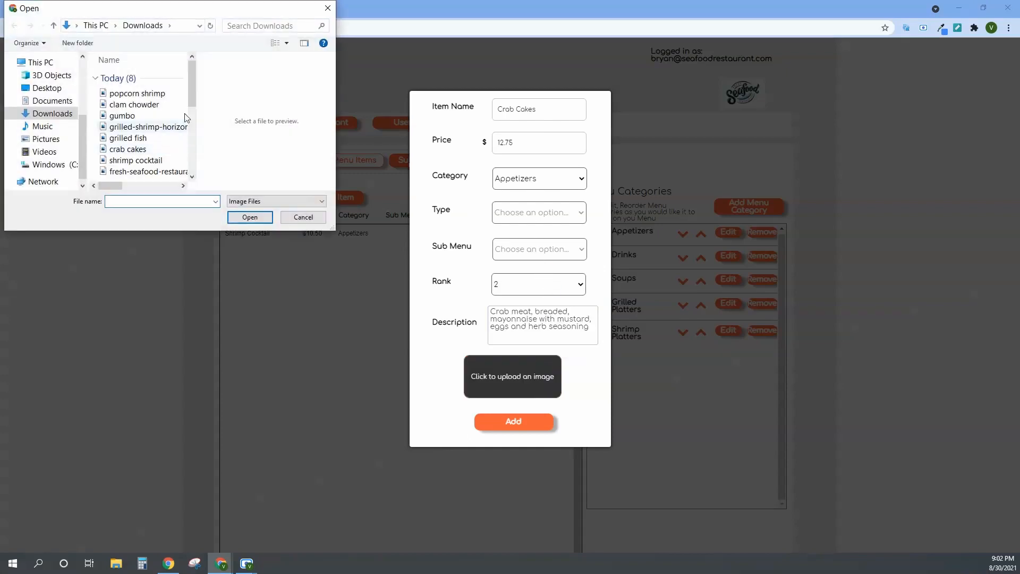
scroll(144, 170, down, 1)
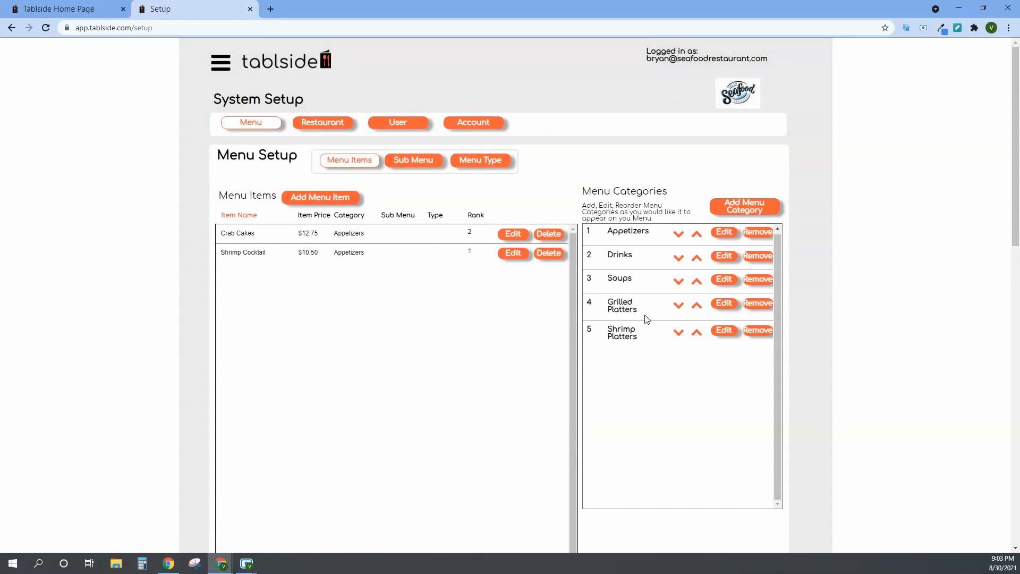
Start a new menu item named Grilled Salmon with a price of $17.
click(312, 204)
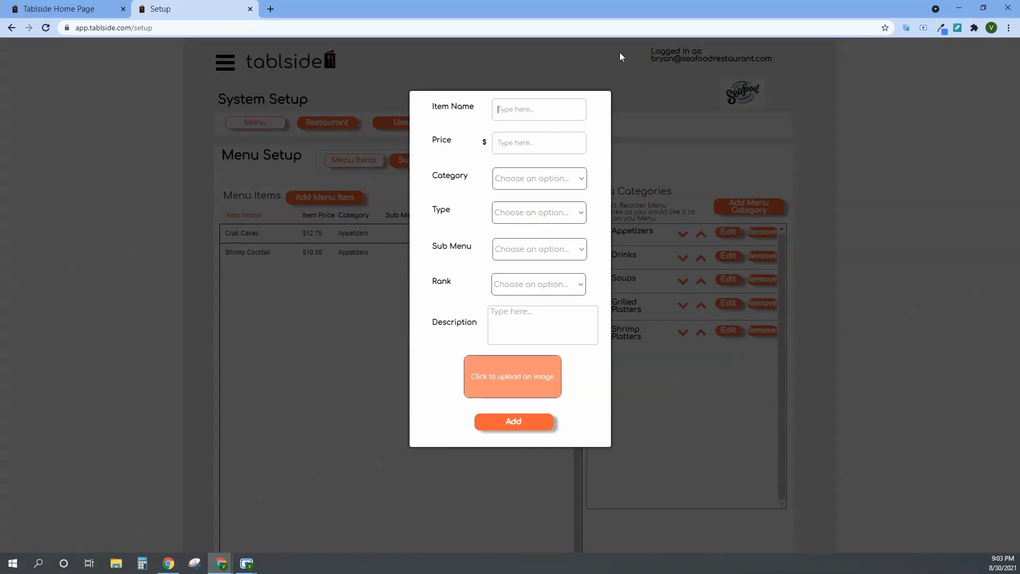
text(Sal)
key(BackSpace)
key(BackSpace)
key(BackSpace)
text(Grilled Salmon)
click(547, 140)
text(1)
Assign the Grilled Salmon to the Grilled Platters category with rank 1, and go to its description.
click(543, 171)
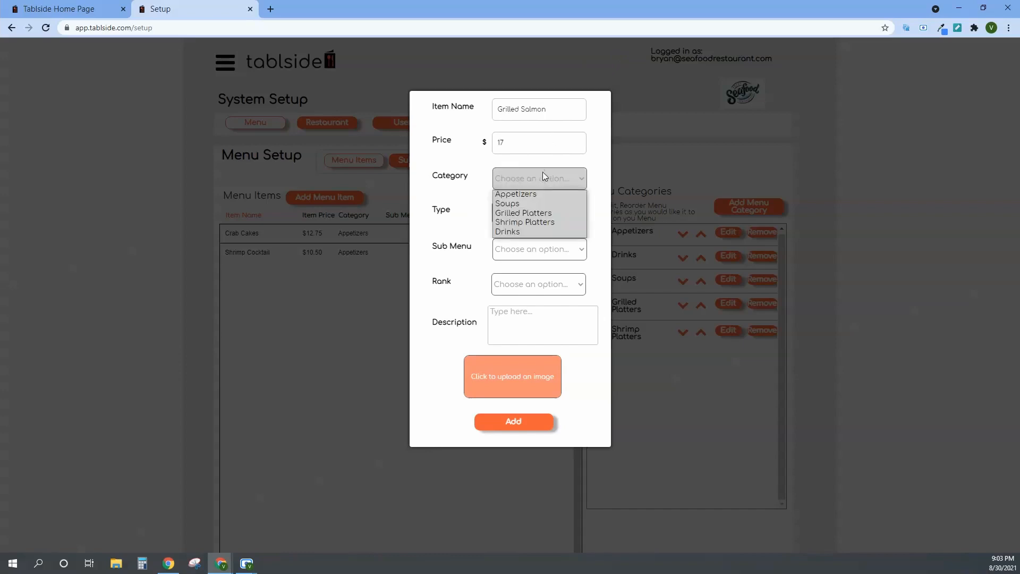
click(547, 216)
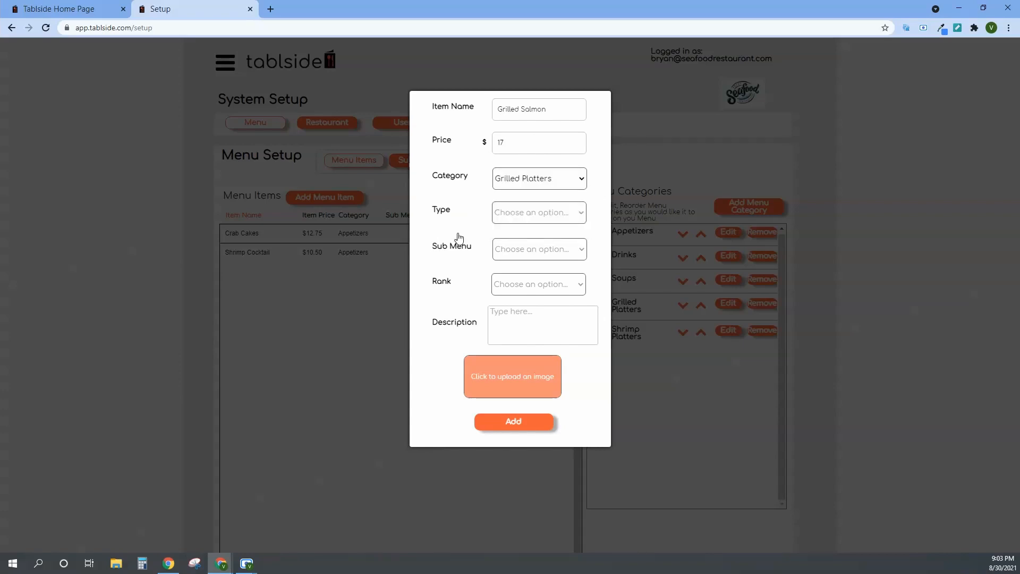
click(563, 285)
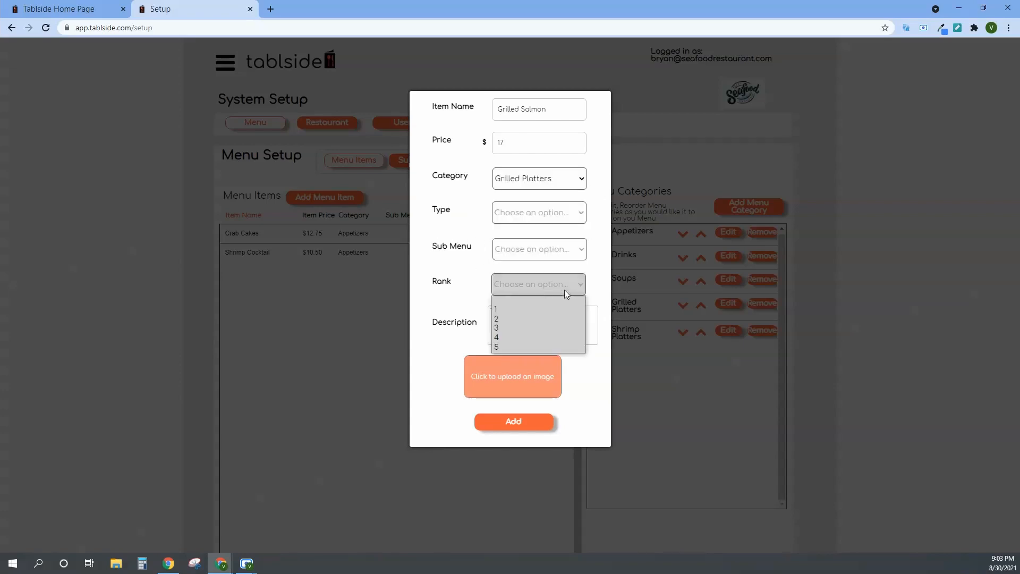
click(543, 309)
click(532, 311)
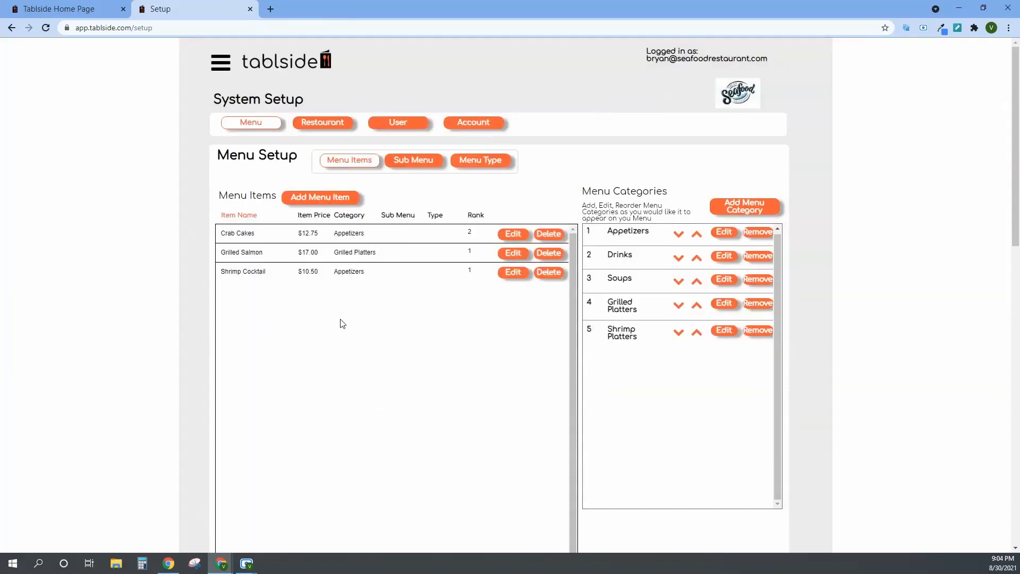
Start a new menu item named Popcorn Shrimp with a price of $13.
click(314, 197)
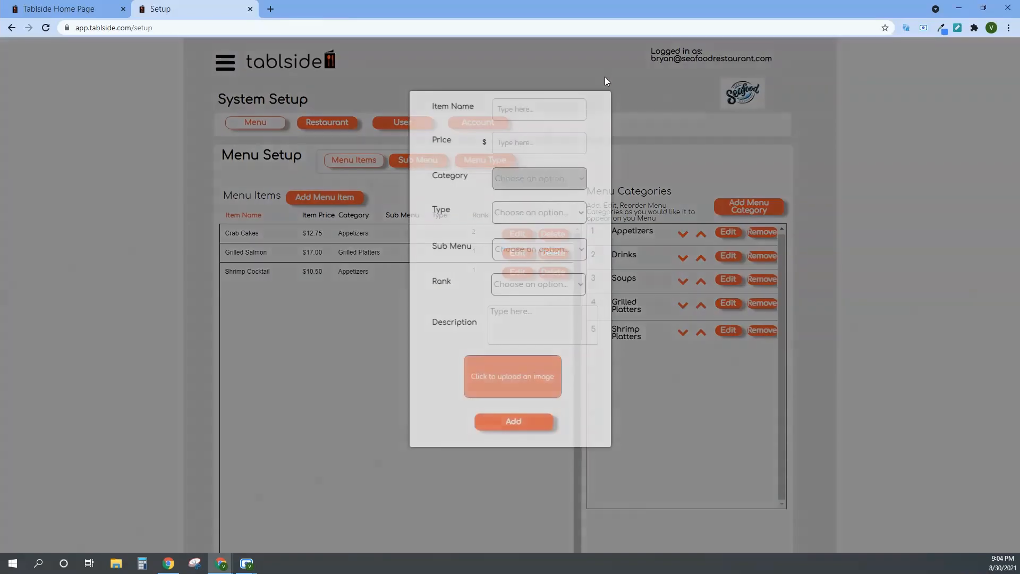
text(P)
key(BackSpace)
text(Popcorn Shrim)
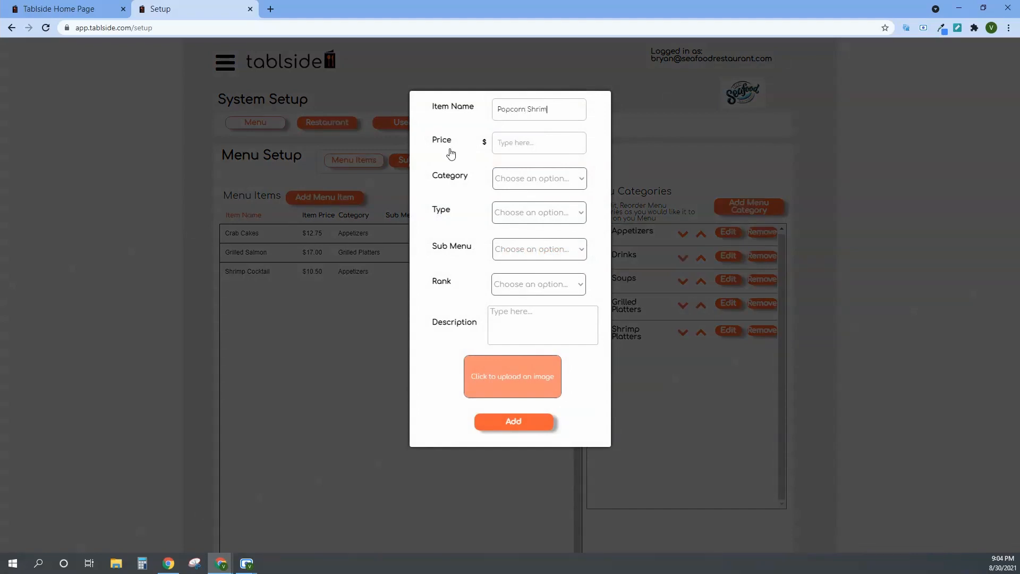
click(537, 147)
text(1)
key(BackSpace)
text(13)
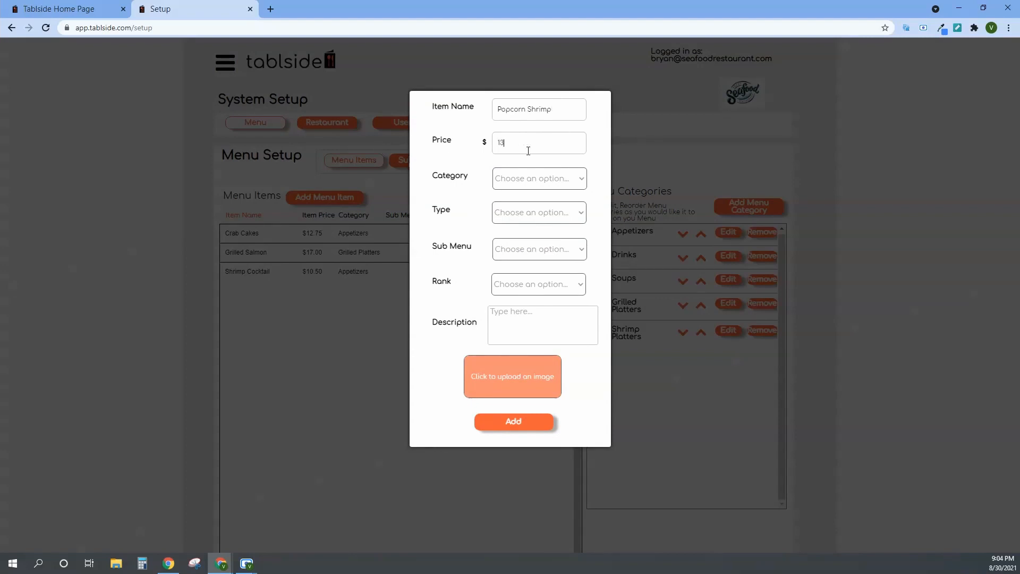
Assign the Popcorn Shrimp to the Shrimp Platters category with rank 1.
click(553, 190)
click(551, 223)
click(517, 284)
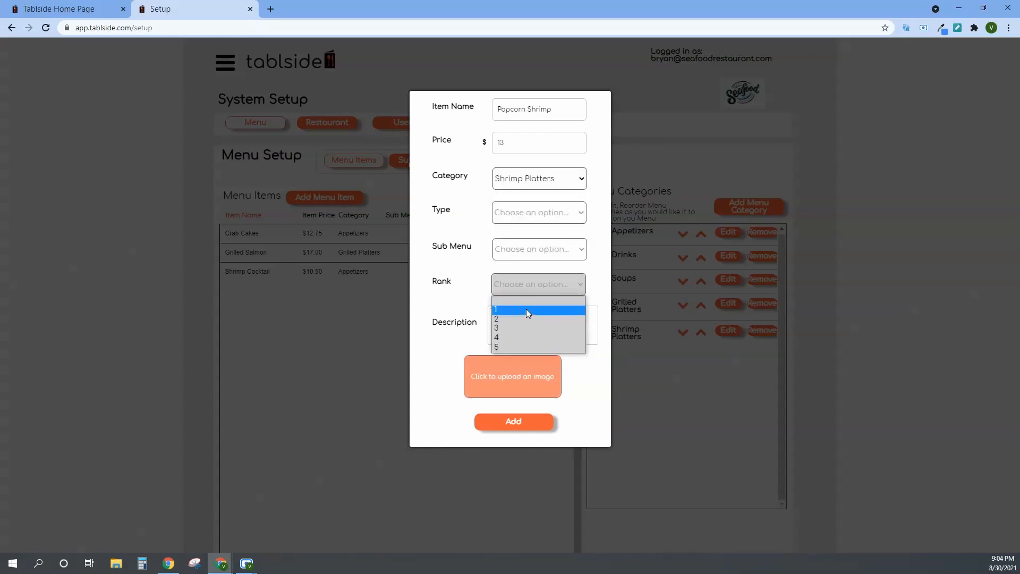
click(526, 308)
Describe the item as "Popcorn jumbo shrimp with cocktail sauce" and add it to the menu.
click(512, 321)
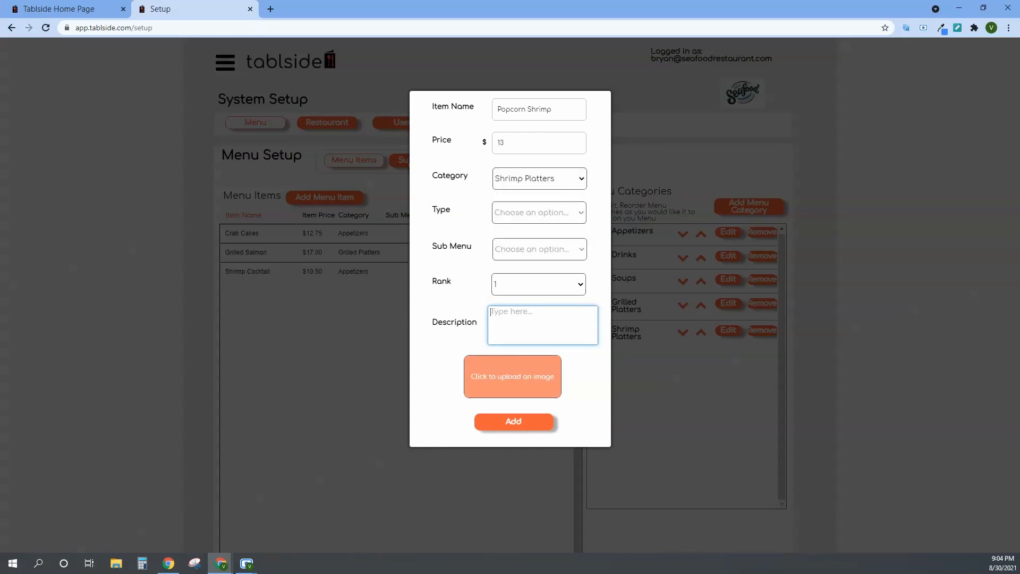
text(Popcorn sh)
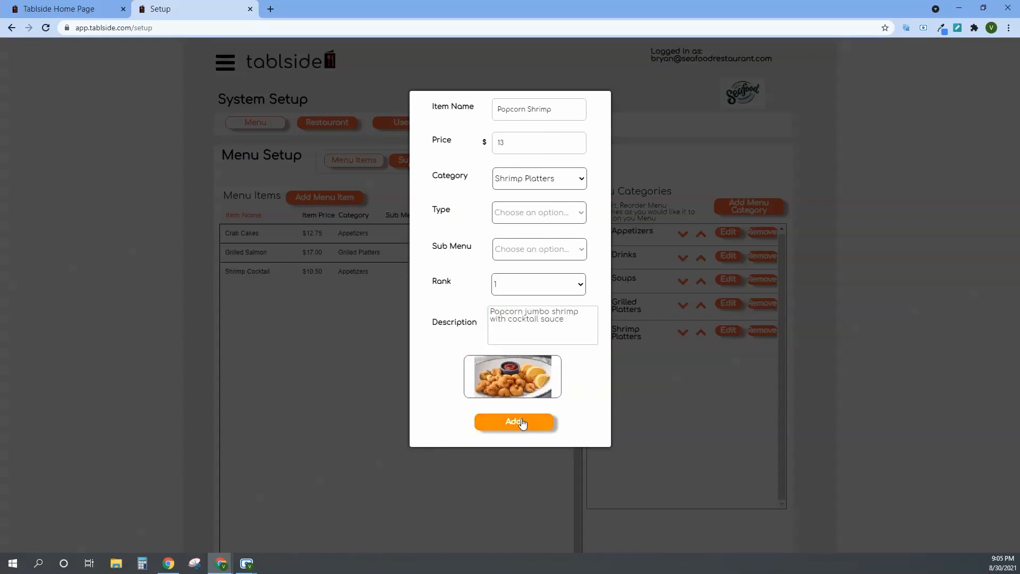
click(513, 420)
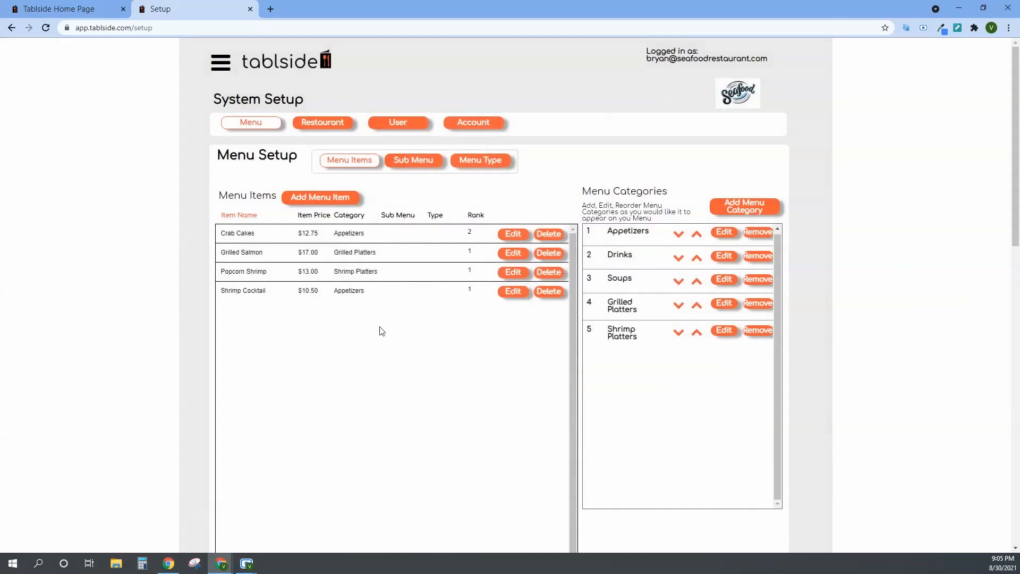
Start a new menu item named "Clam chowder" with a price of $6.
click(320, 198)
click(521, 112)
text(Clam chowder)
click(535, 141)
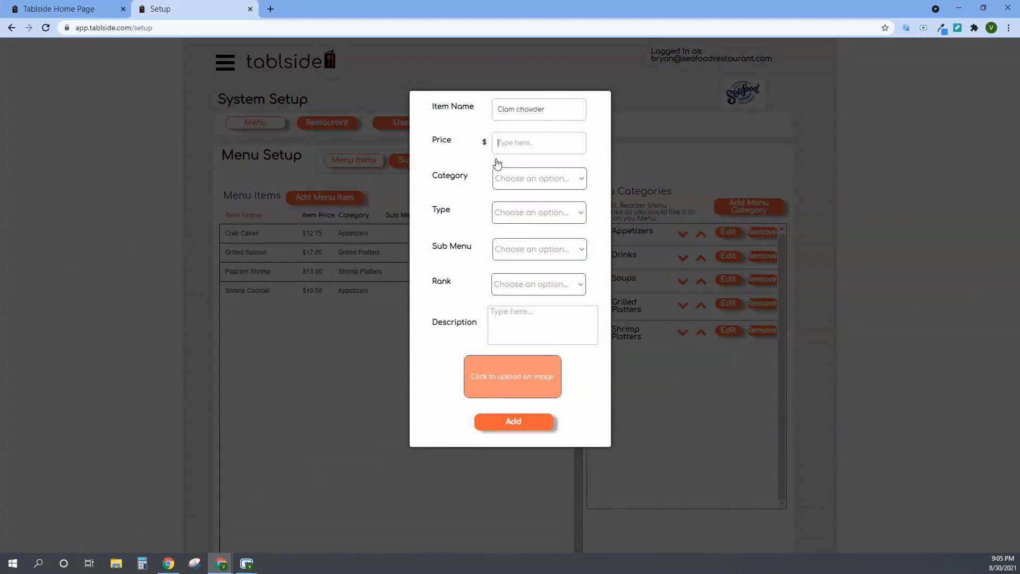
text(6)
Assign the Clam chowder item to the Soups category with rank 1, leaving its type and sub menu unset.
click(533, 180)
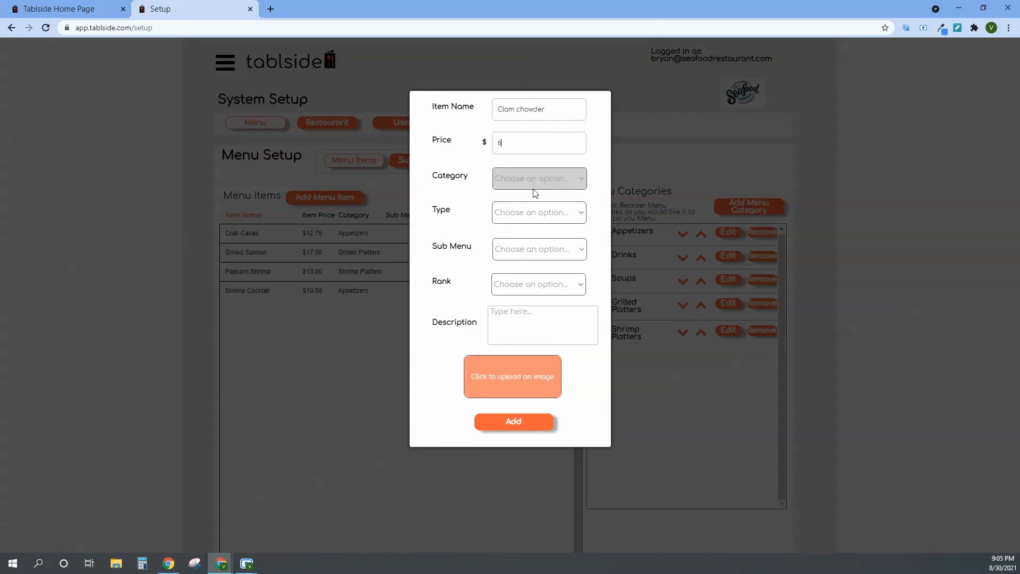
click(525, 172)
click(532, 179)
click(551, 203)
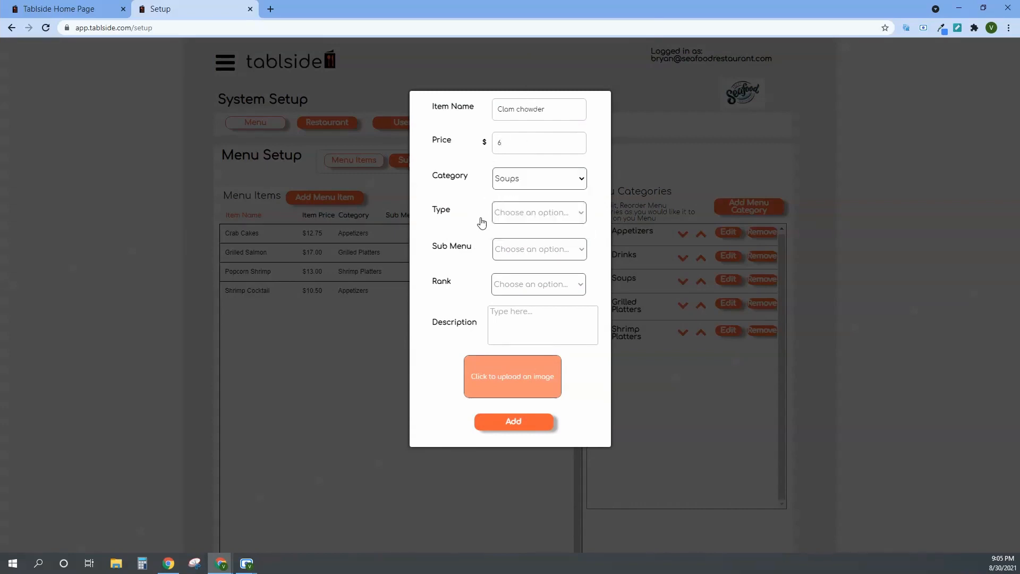
click(537, 214)
click(537, 213)
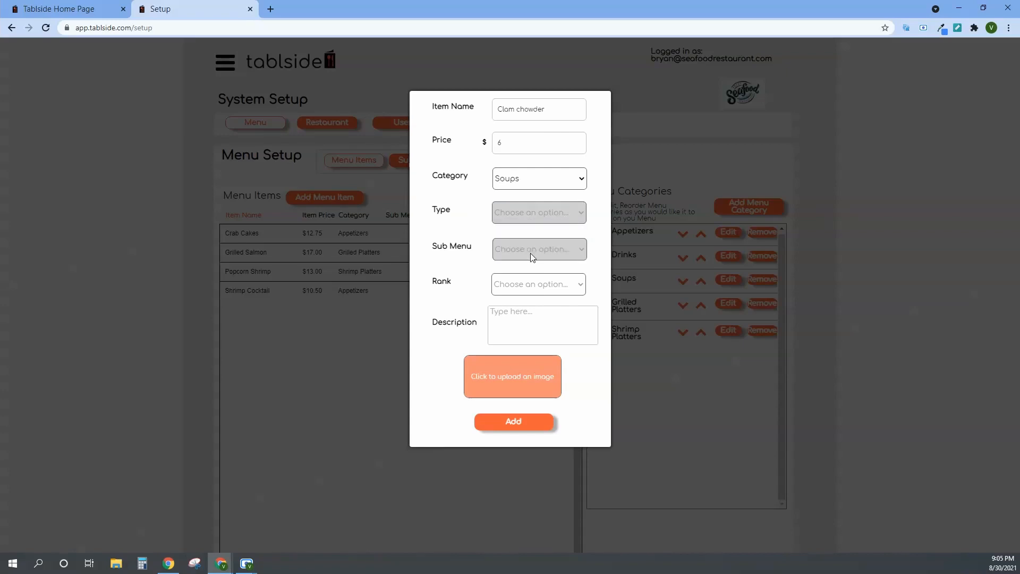
click(525, 287)
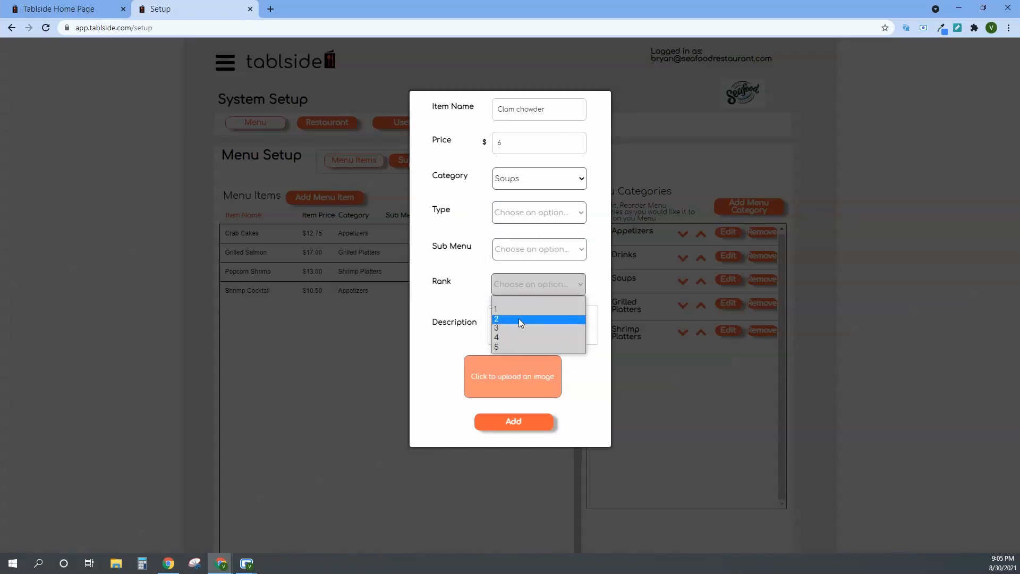
click(526, 305)
Upload the clam chowder picture from Downloads as the item's image and add the item to the menu.
click(526, 381)
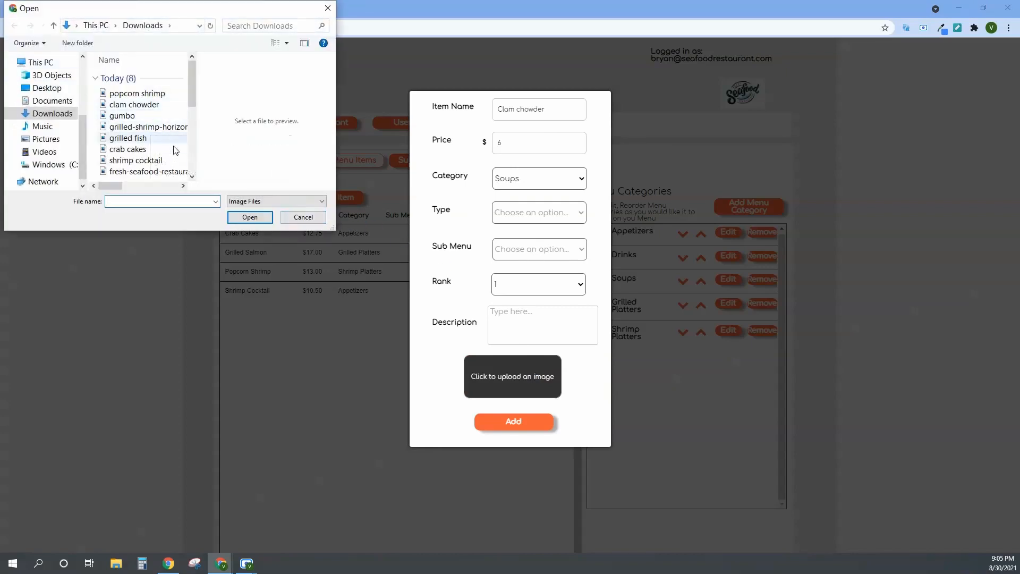
scroll(169, 154, down, 2)
key(Escape)
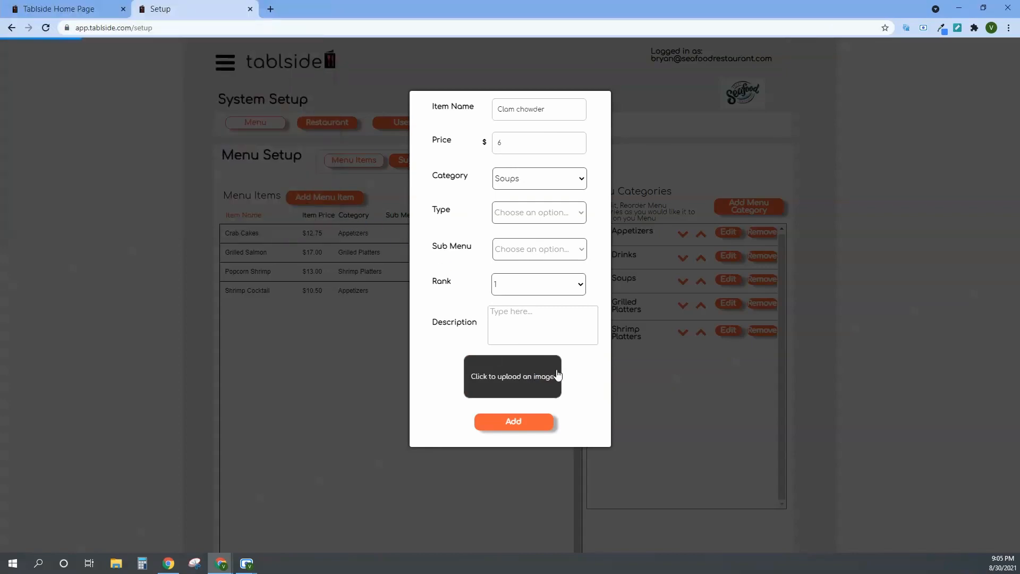
click(525, 427)
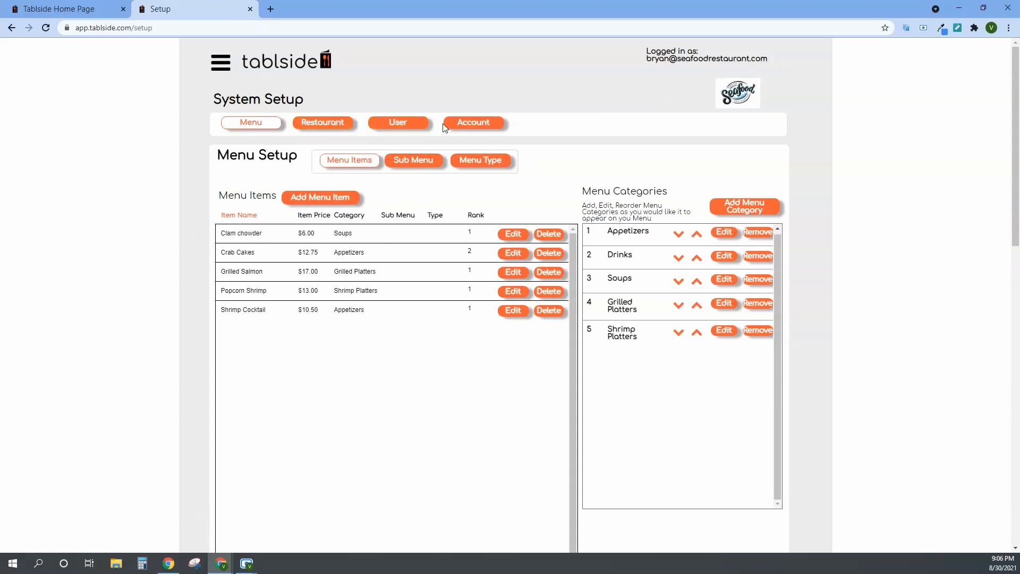
Open the printable table QR labels from the restaurant settings and examine the Table ID on the label.
click(319, 123)
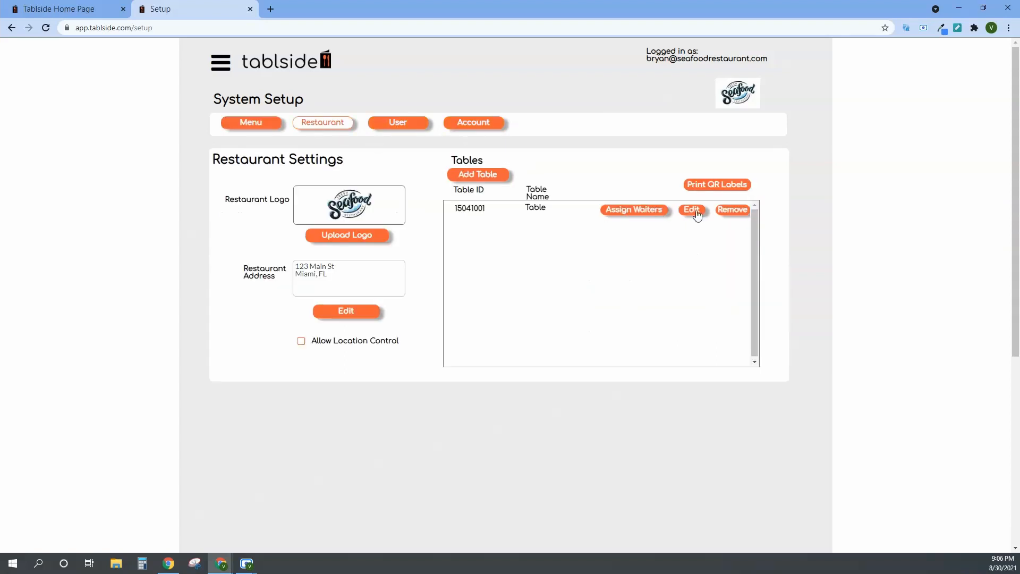
click(717, 186)
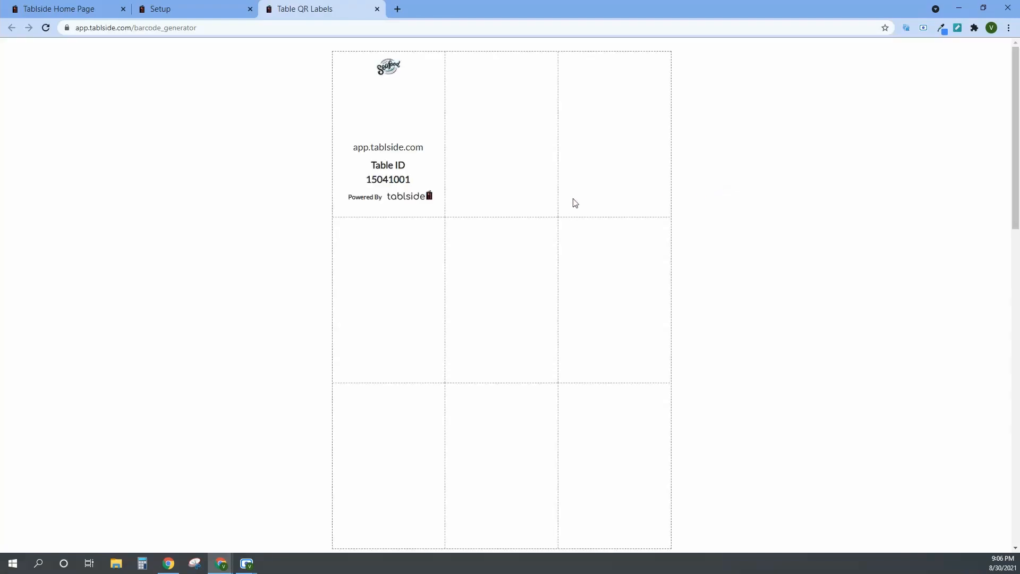
drag(369, 180, 414, 188)
click(414, 187)
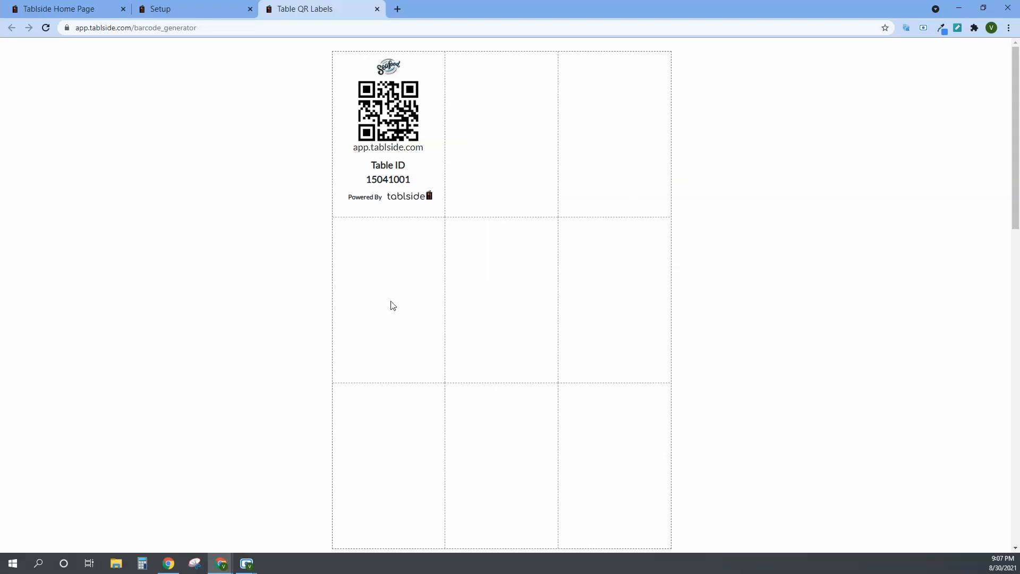
drag(413, 182, 367, 178)
click(368, 178)
drag(415, 185, 368, 179)
click(400, 181)
Open app.tablside.com in a new browser tab.
click(397, 9)
click(406, 33)
text(app)
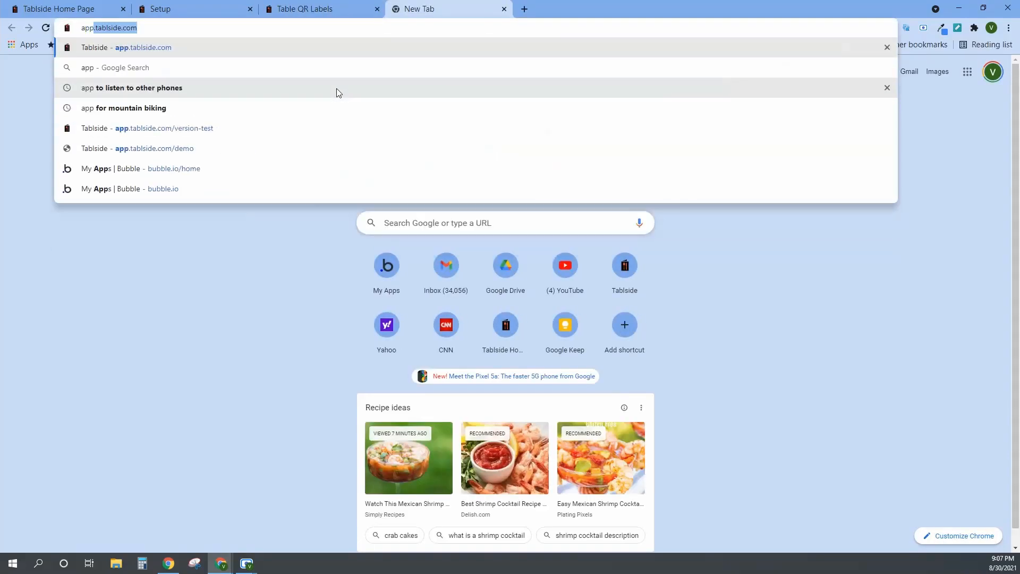
key(Return)
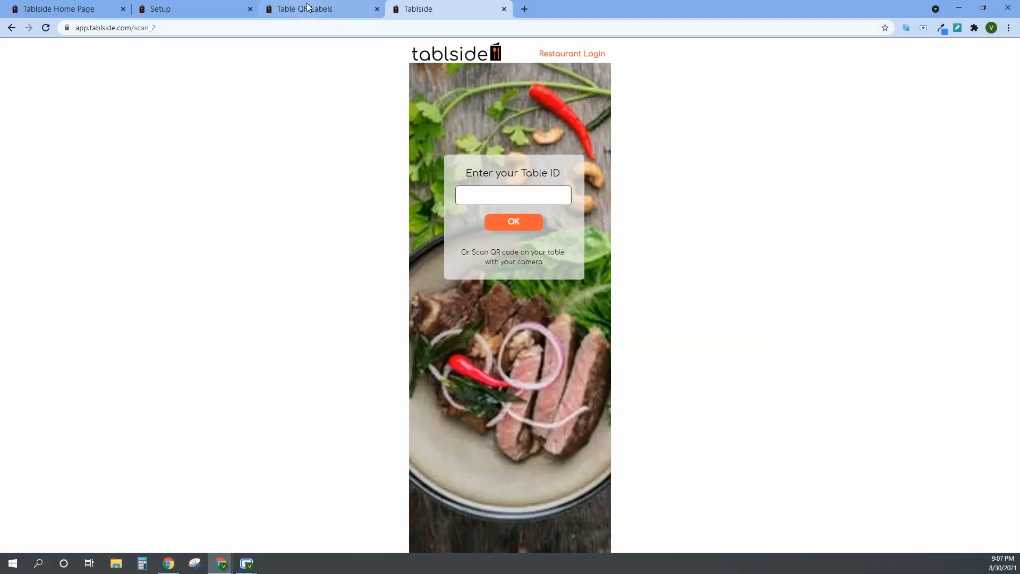
Check the Table ID on the QR label, and submit 15041001 as the Table ID on the guest page.
click(361, 8)
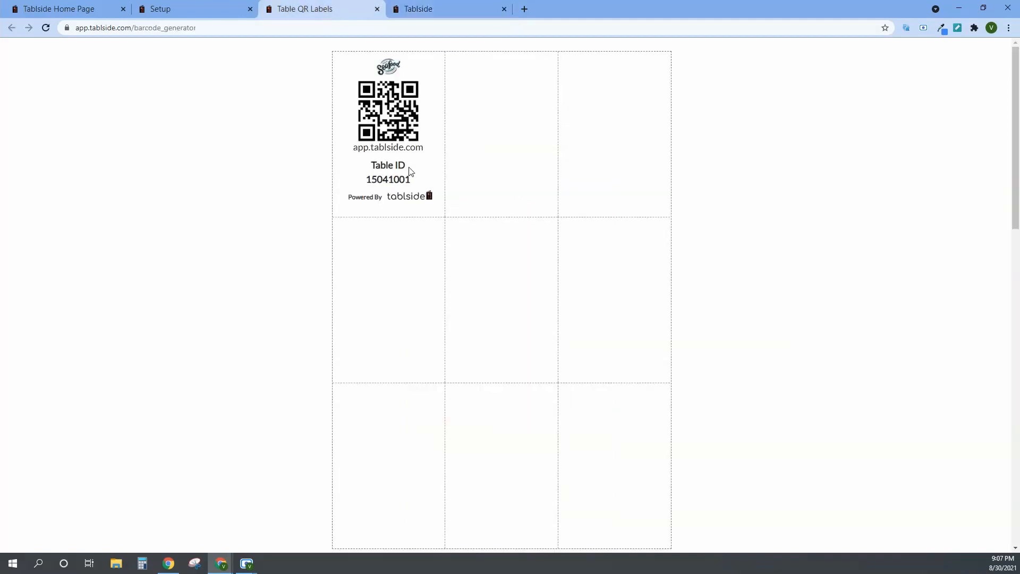
drag(410, 179, 365, 184)
click(375, 182)
click(436, 9)
click(506, 196)
text(15041001)
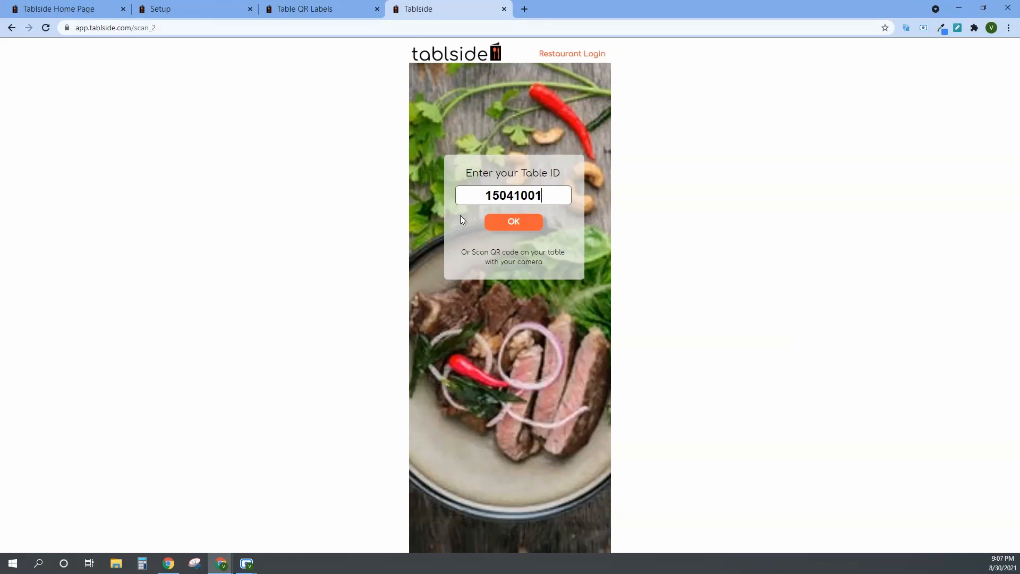
click(513, 220)
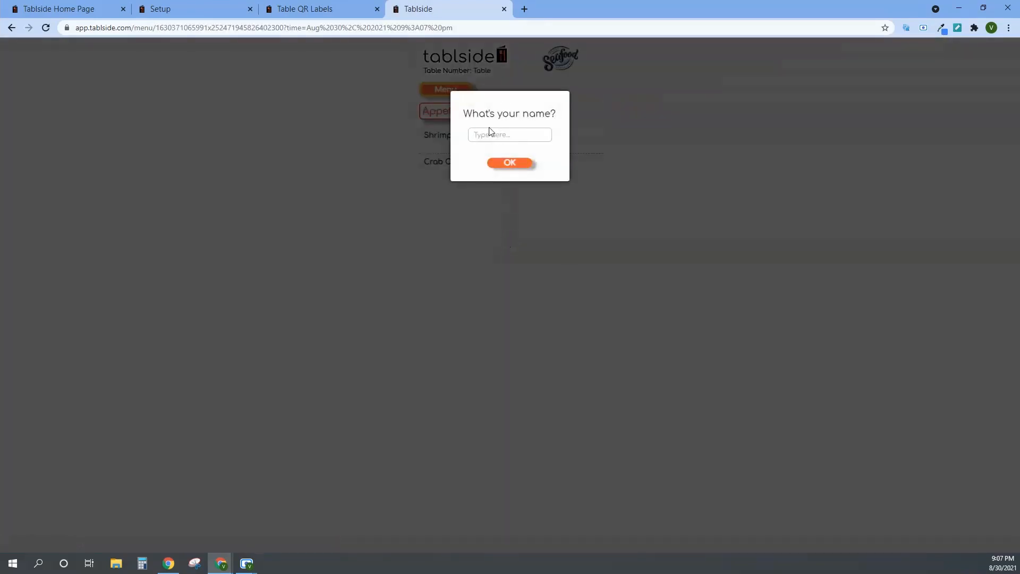
Enter the guest's first name and accept the location notice to reach the ordering menu.
text(Bryan)
click(508, 163)
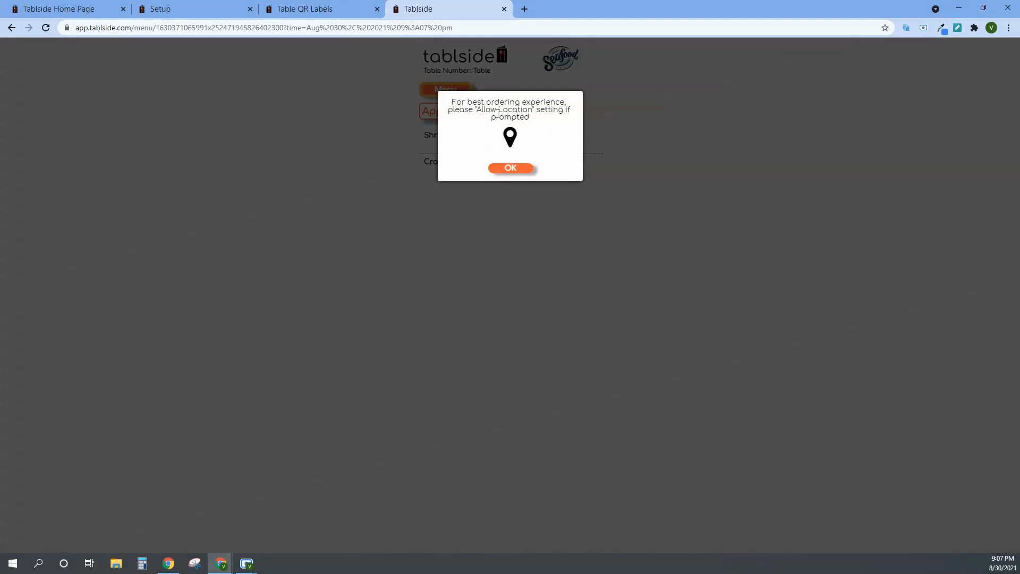
click(520, 168)
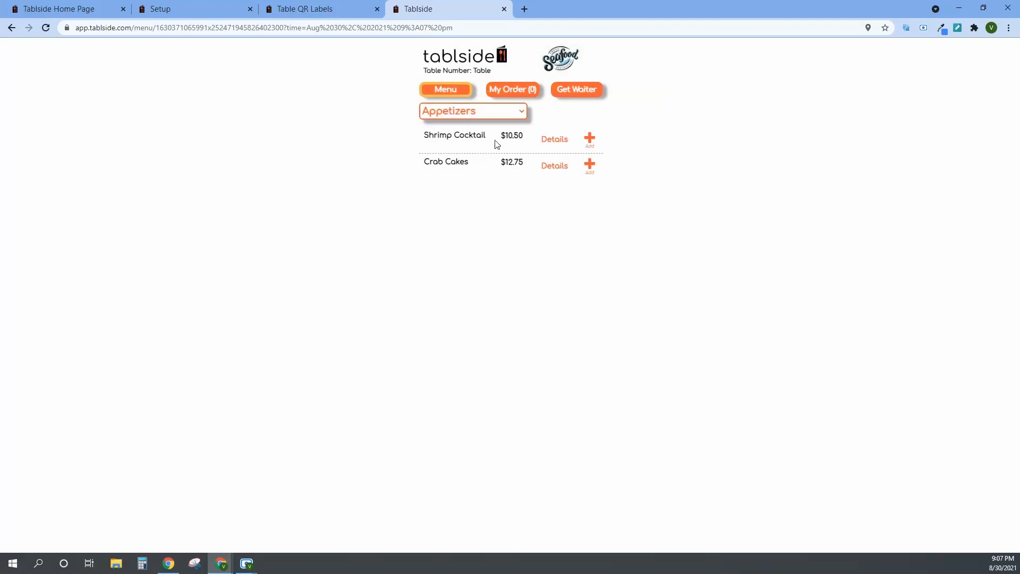
View the Shrimp Cocktail's details in Appetizers and add one to the order without waiter instructions.
click(450, 116)
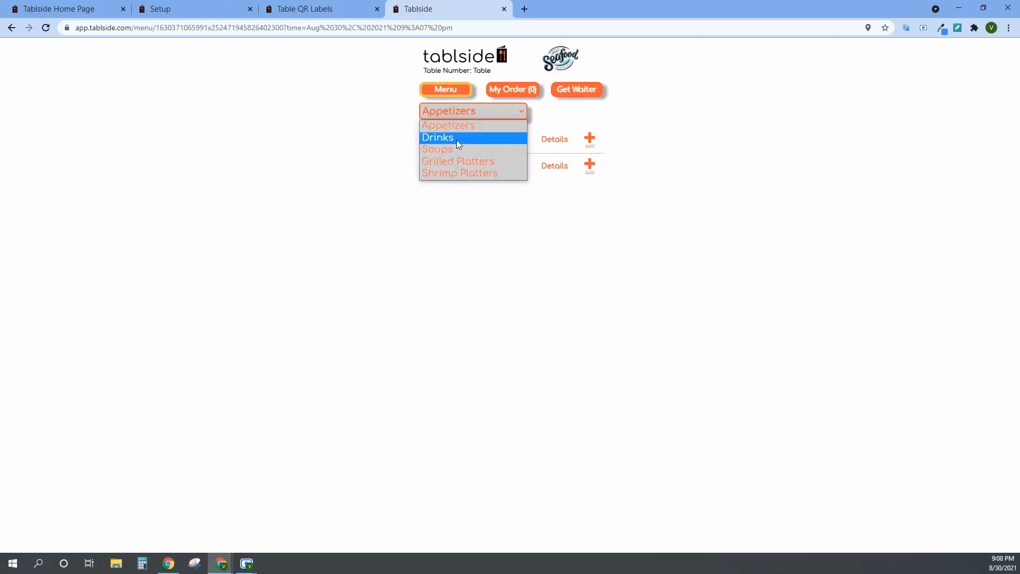
click(481, 203)
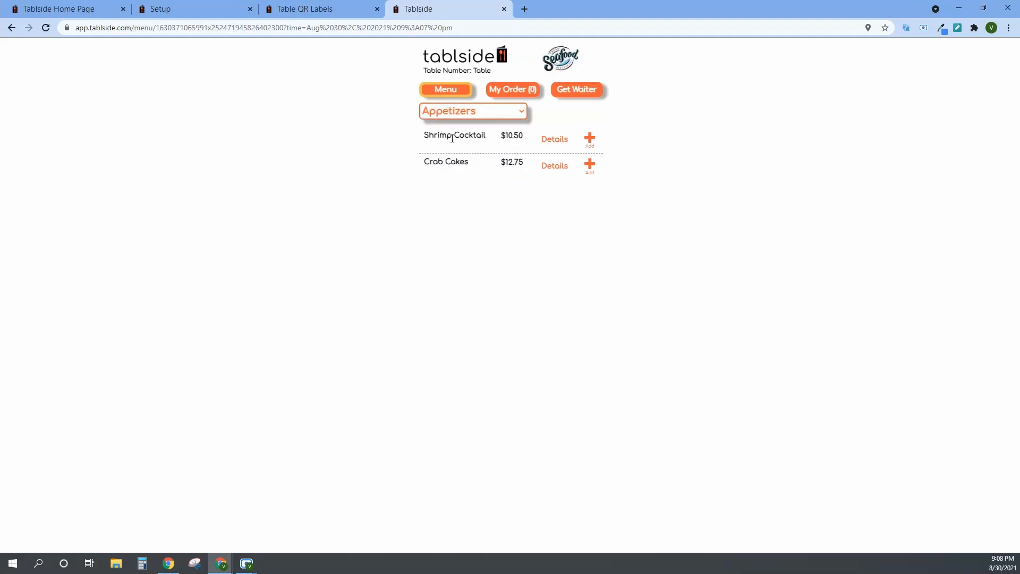
click(549, 139)
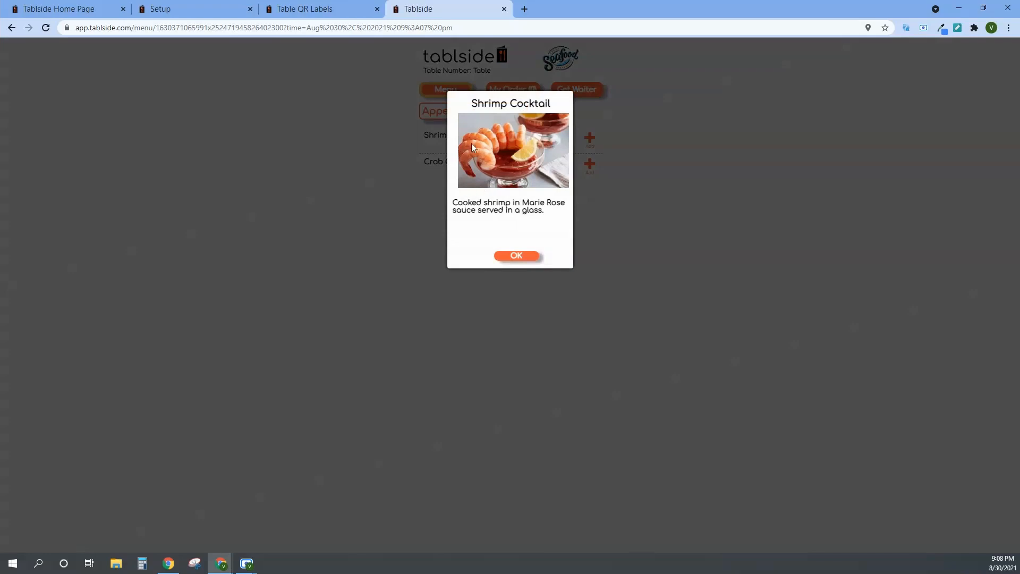
click(523, 262)
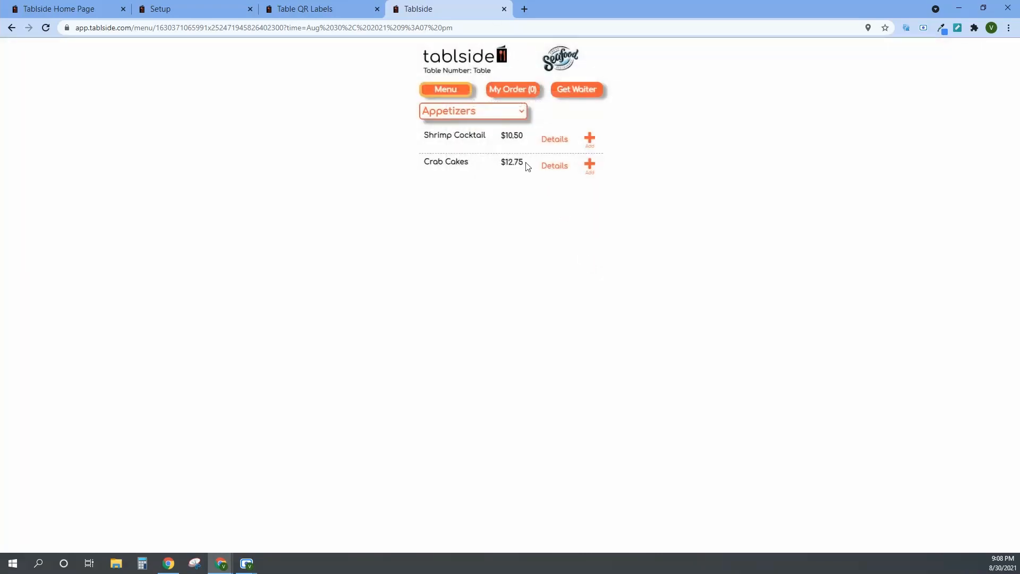
click(593, 146)
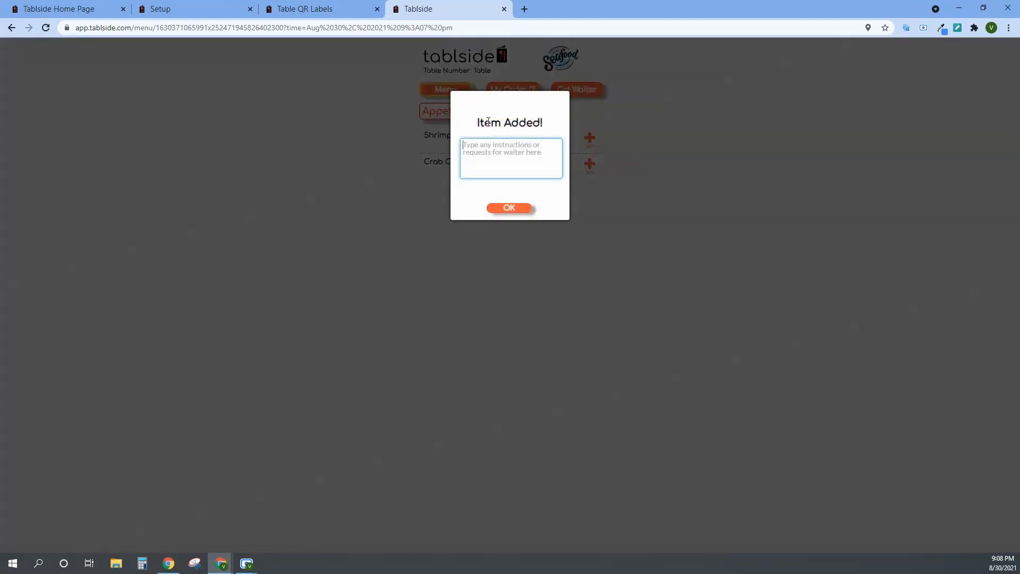
click(508, 206)
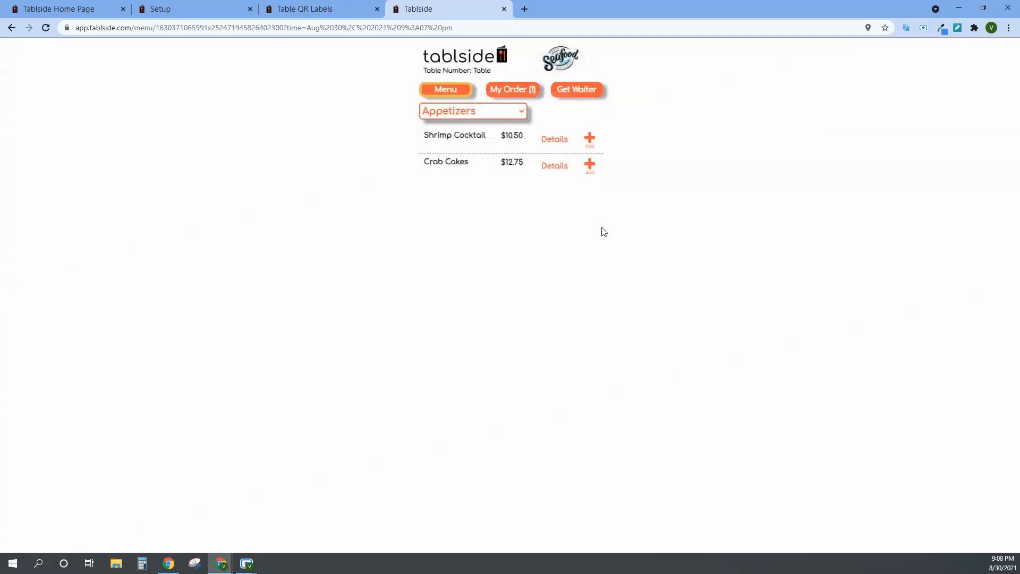
View the Grilled Salmon's details in Grilled Platters and add one to the order without waiter instructions.
click(489, 110)
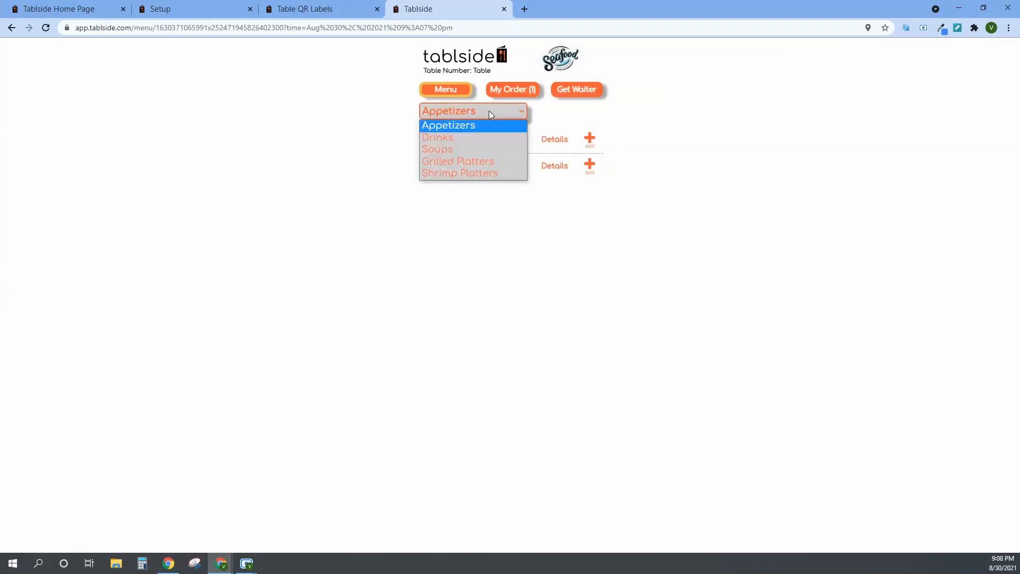
click(474, 162)
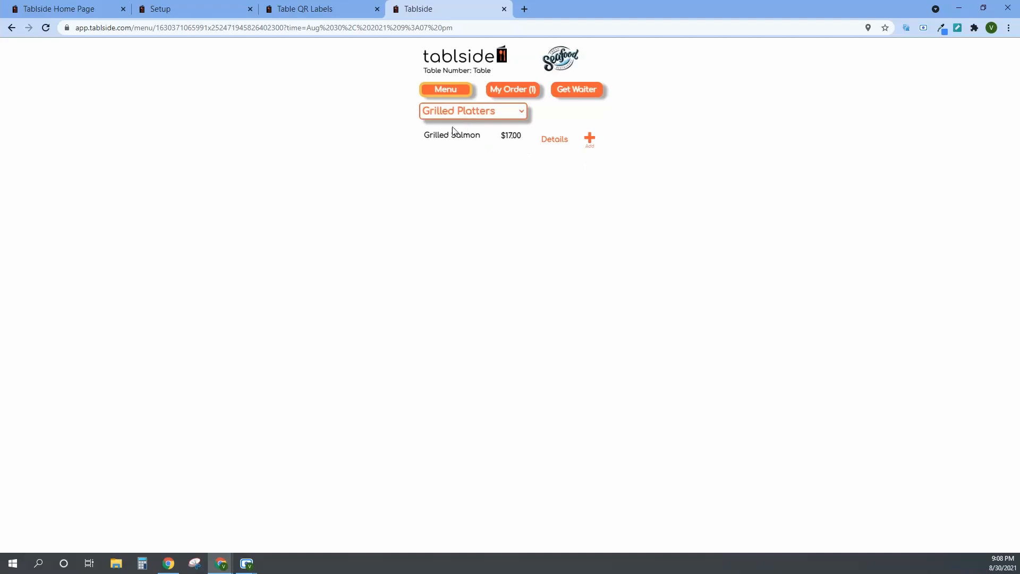
click(563, 140)
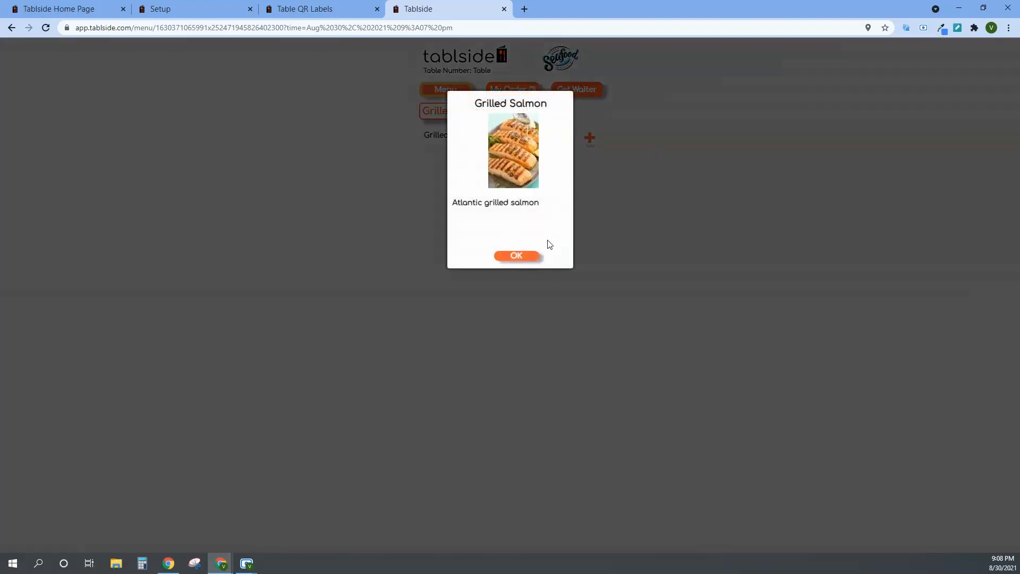
click(526, 262)
click(589, 140)
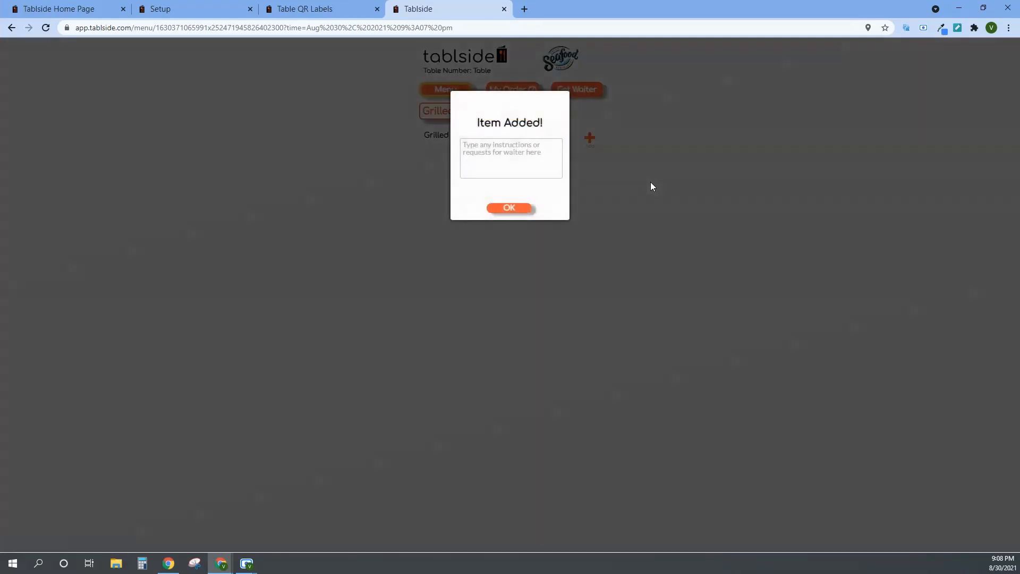
click(521, 208)
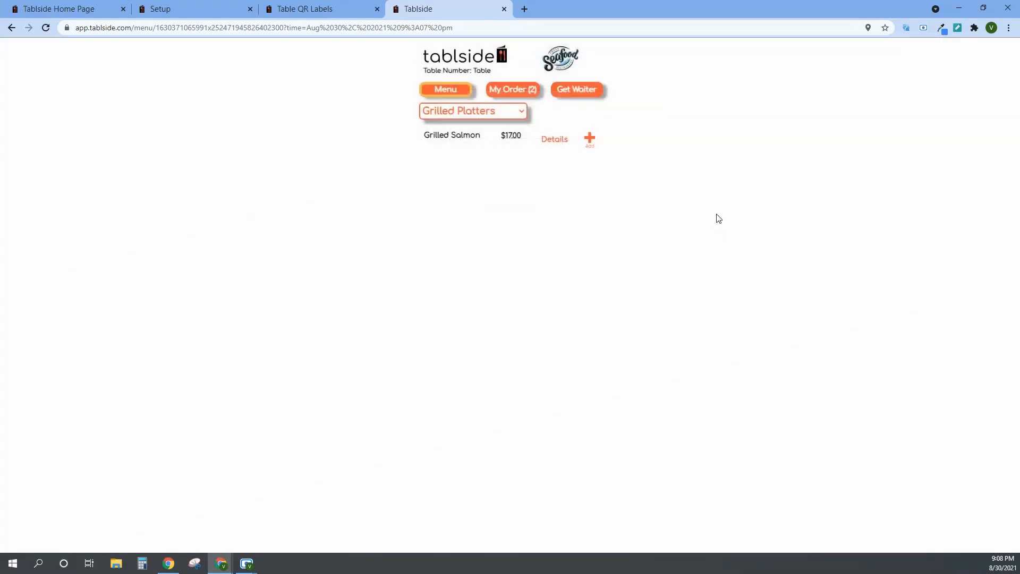
click(486, 112)
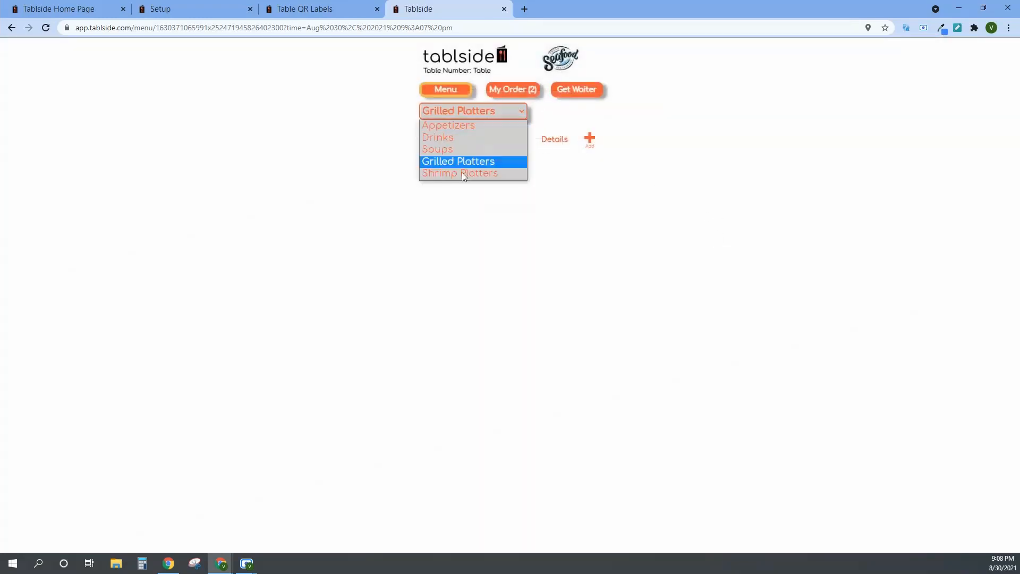
click(492, 210)
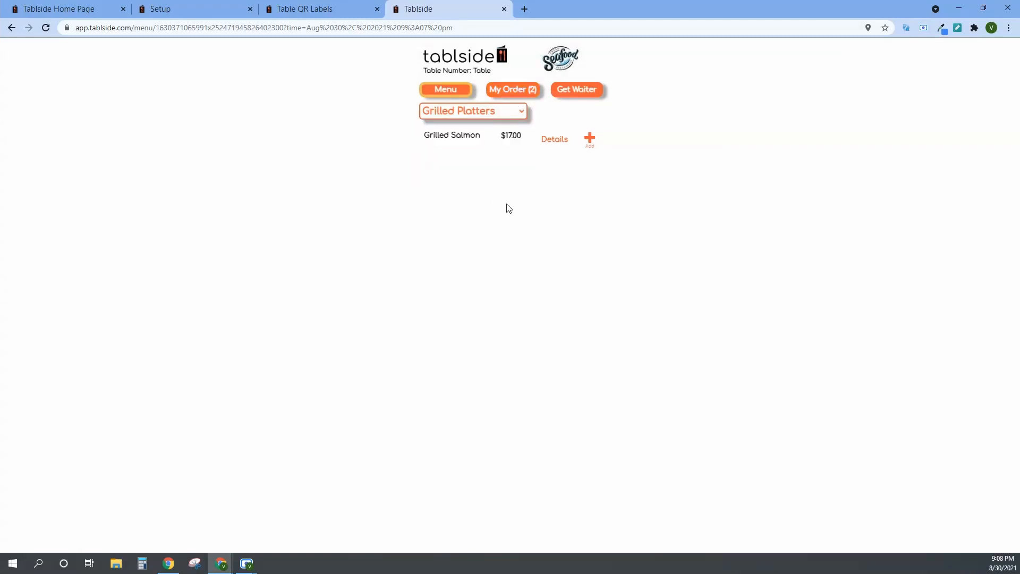
Return to the system setup page and start a new sub menu category named "Platters".
click(287, 14)
click(213, 10)
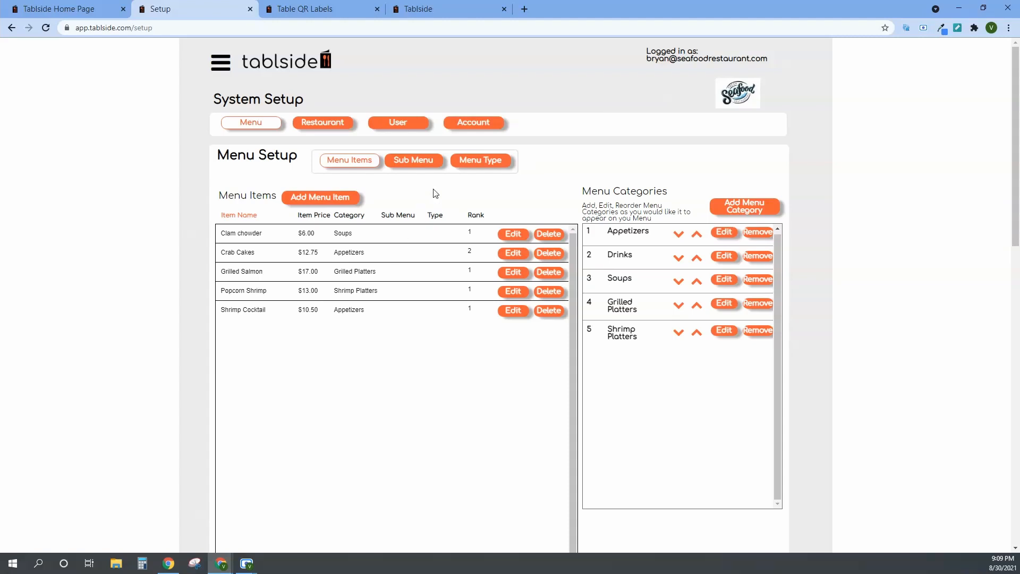
click(418, 168)
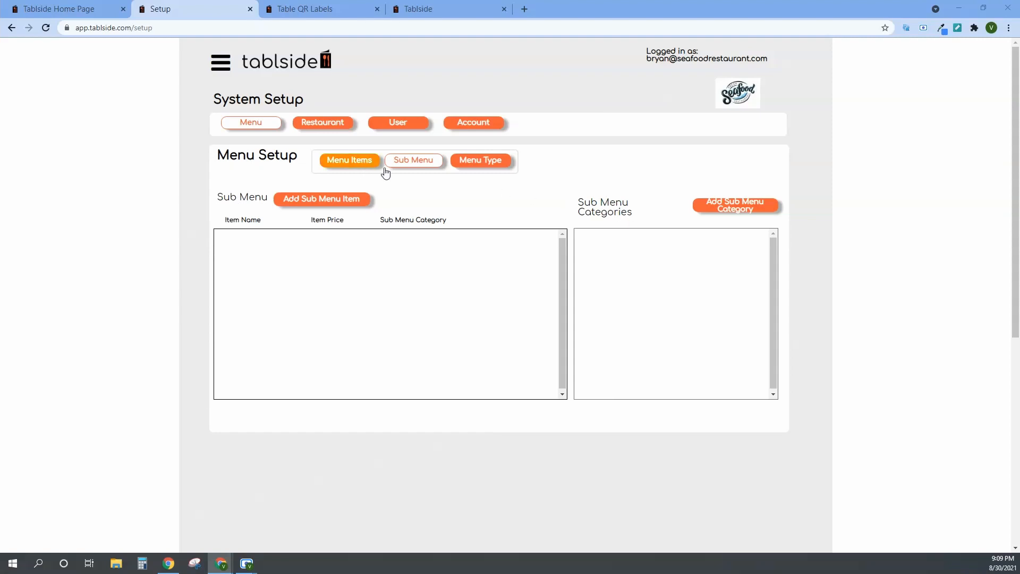
click(738, 207)
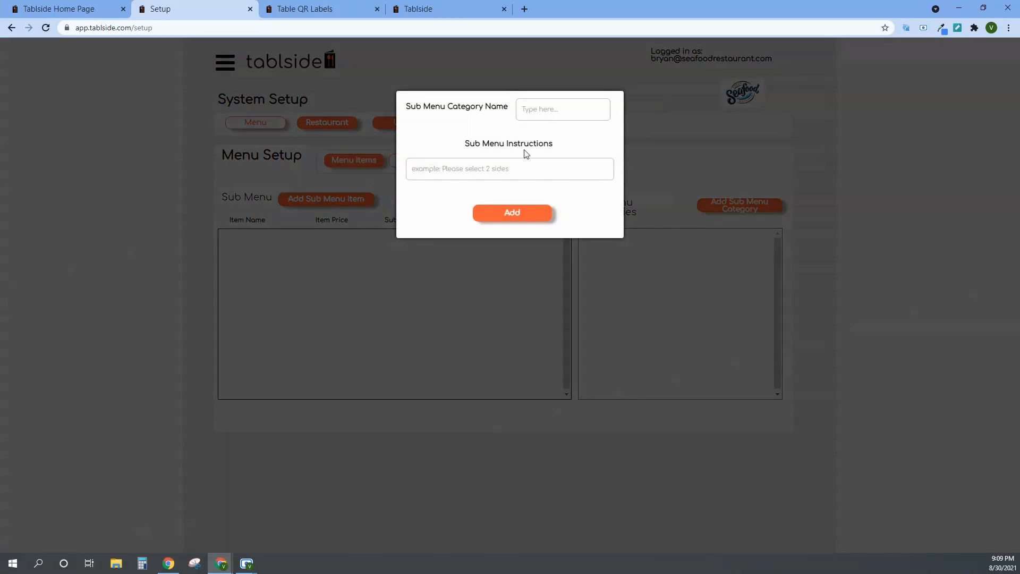
text(Gri)
key(BackSpace)
key(BackSpace)
text(P)
Set the Platters category's sub menu instructions to "Please select an option".
key(Tab)
text(Please select an option)
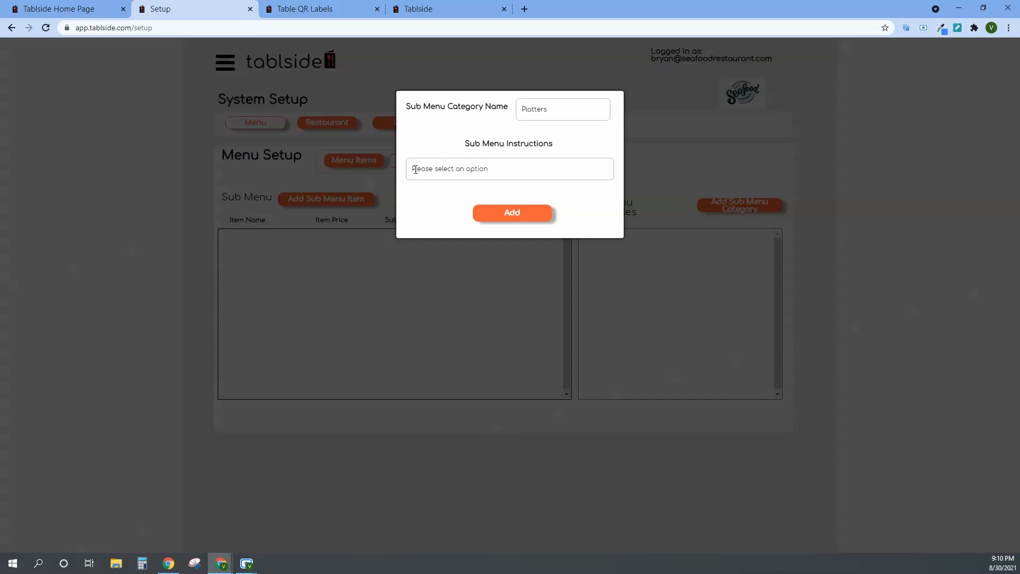
drag(413, 169, 499, 176)
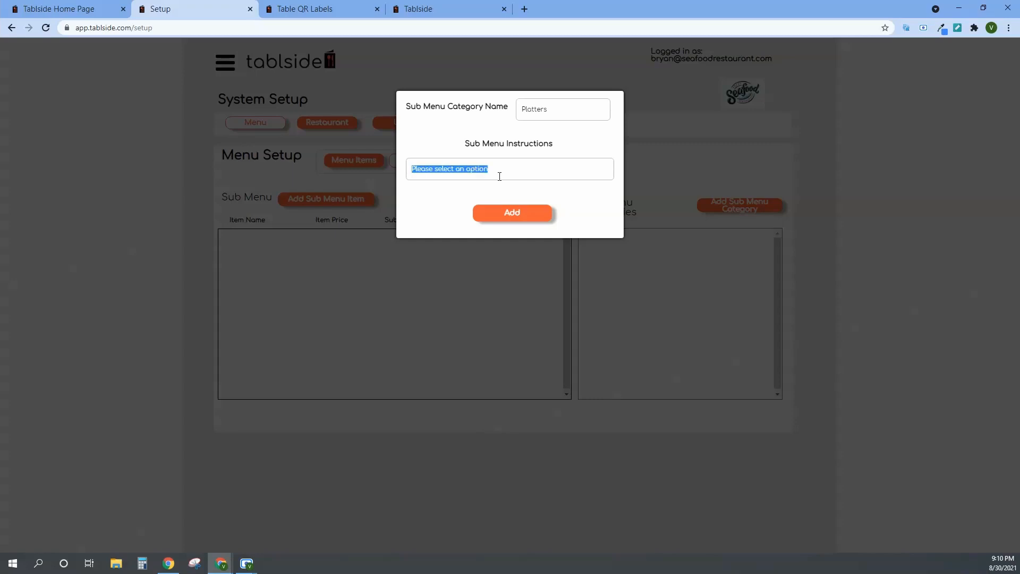
Save the Platters sub menu category and add a French Fries sub menu item with additional price 0 in it.
click(532, 172)
click(524, 215)
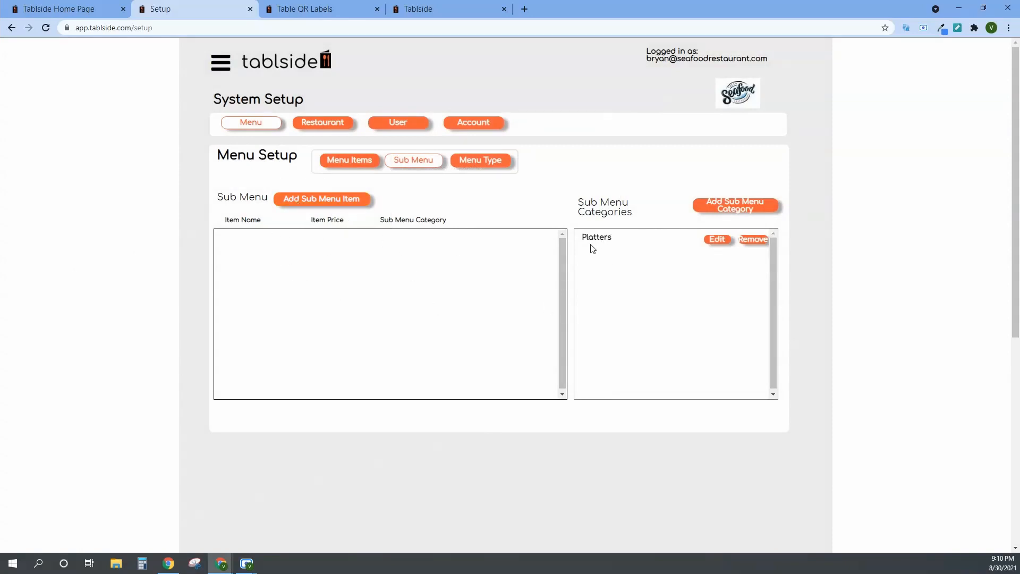
click(303, 204)
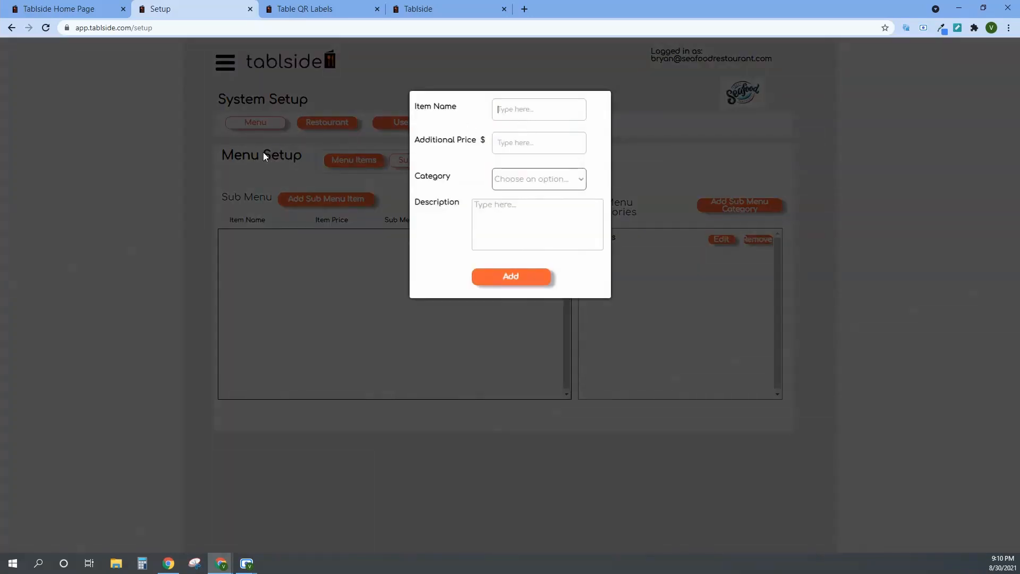
text(F)
text(0)
click(509, 179)
click(515, 196)
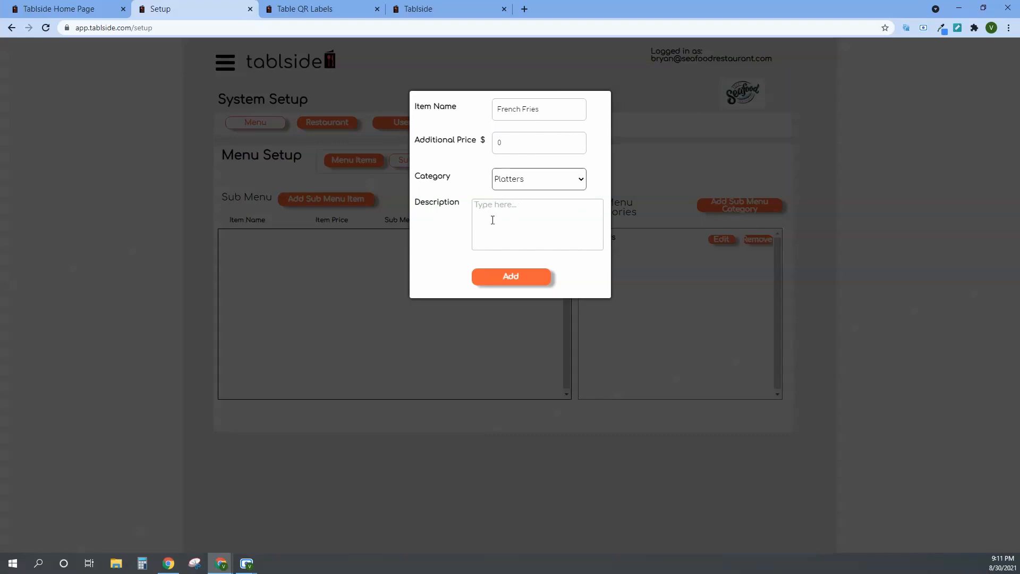
click(526, 273)
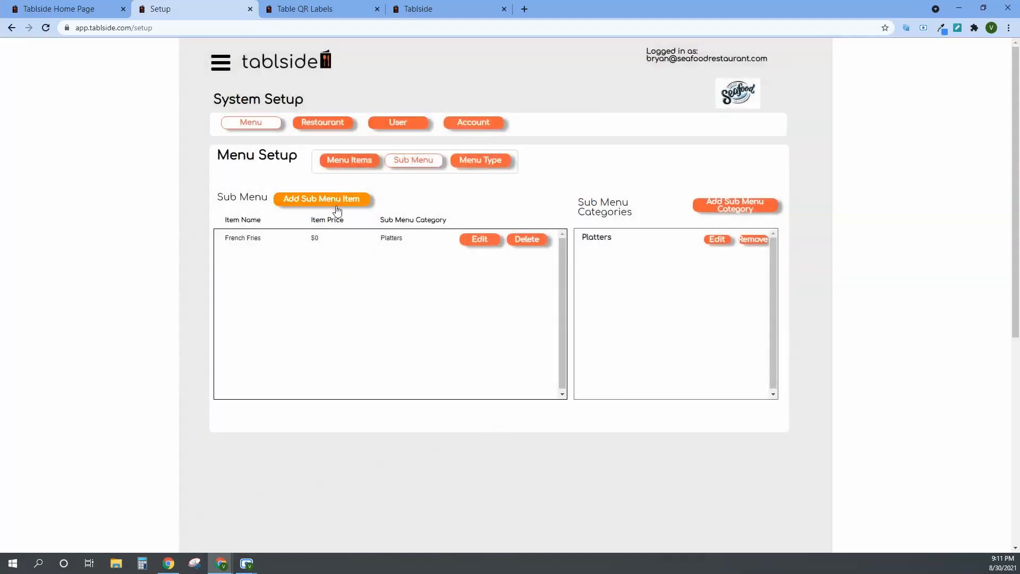
Add a sub menu item named Fried Rice with additional price 0 in the Platters category.
click(338, 201)
click(525, 114)
text(Fried Rice)
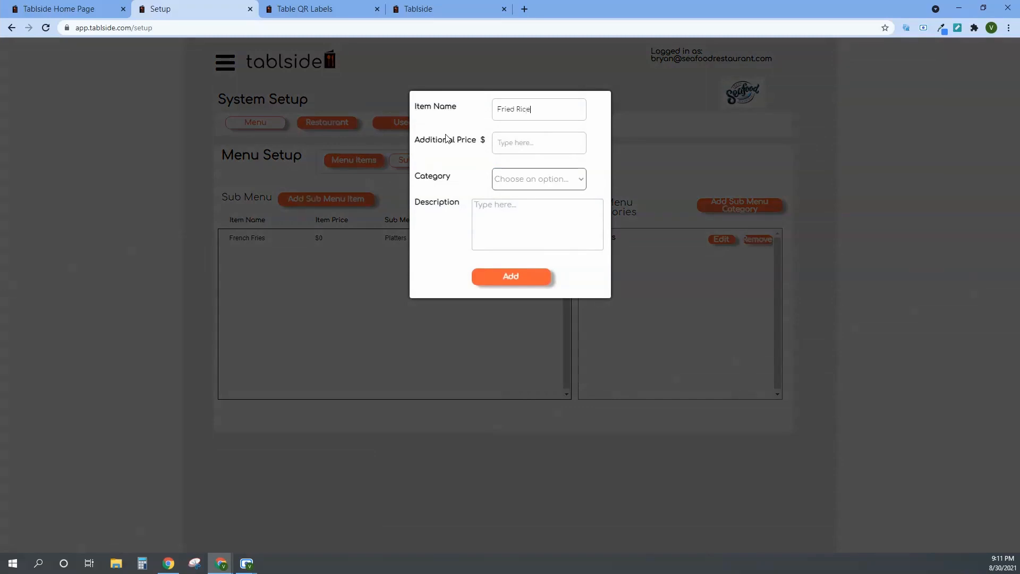
text(0)
click(537, 185)
click(525, 195)
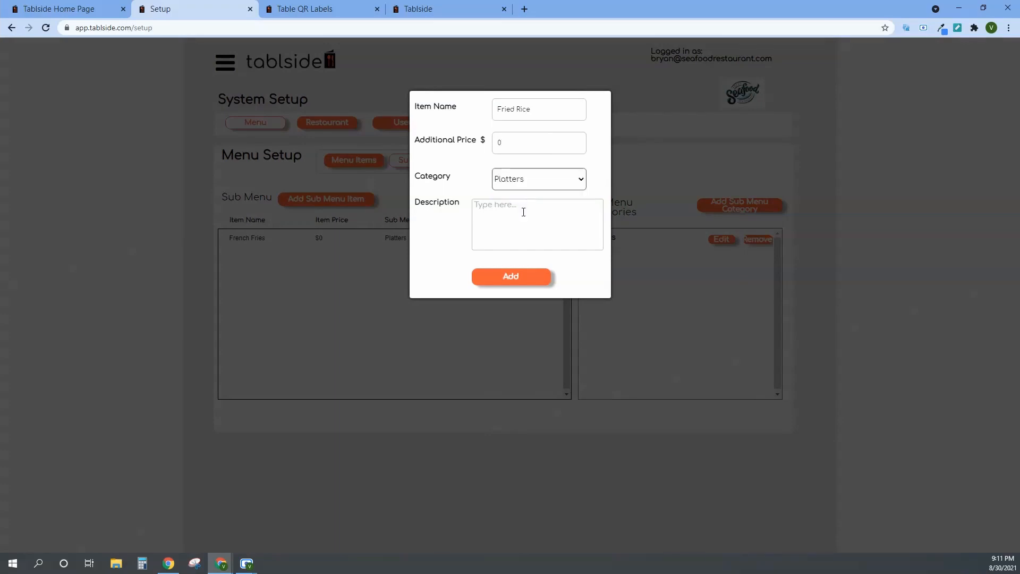
click(519, 279)
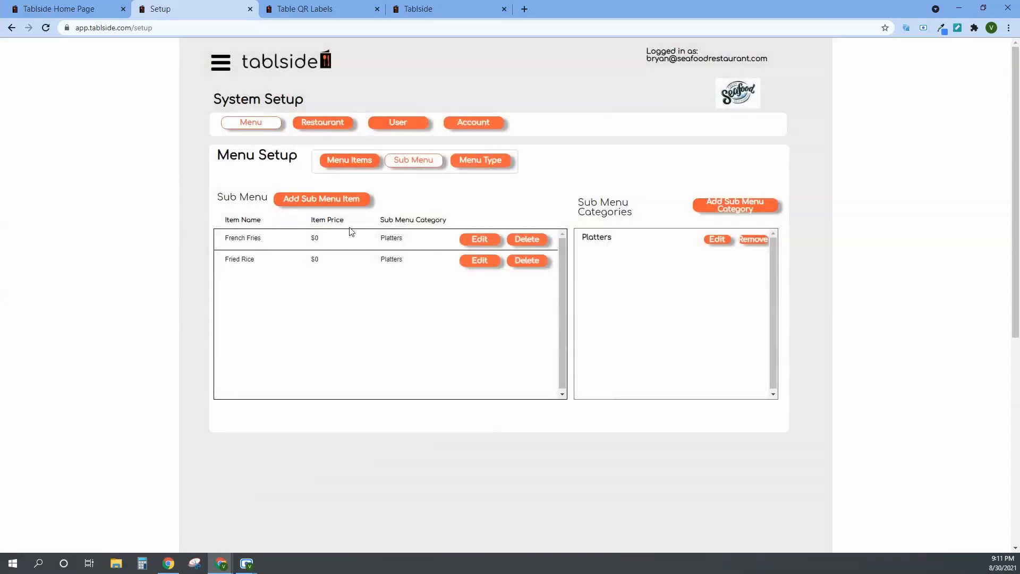
Add a sub menu item named Baked Potato with additional price 1.50 in the Platters category.
click(351, 198)
click(574, 111)
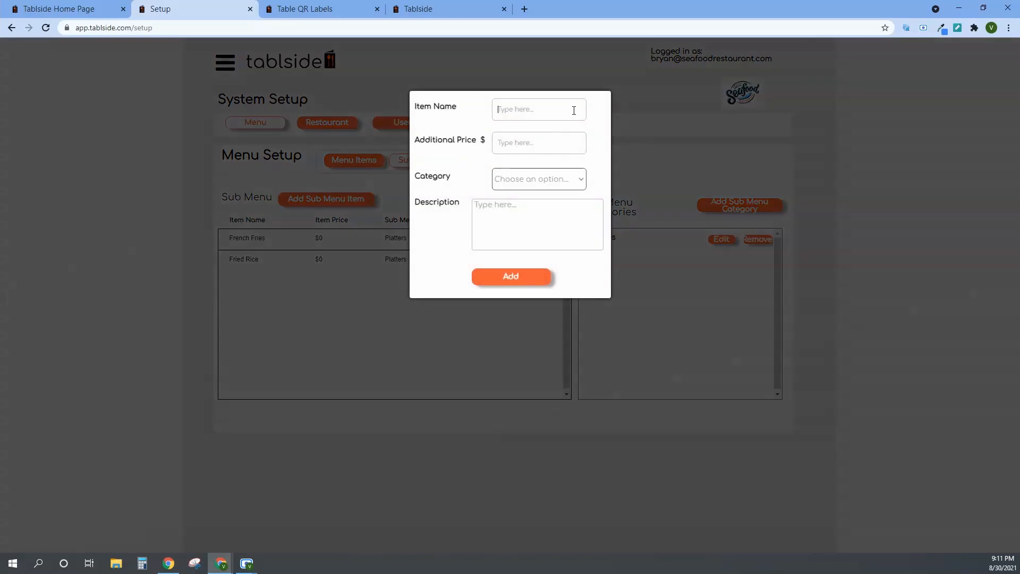
text(Baked Potato)
key(Tab)
text(1)
click(558, 179)
click(553, 192)
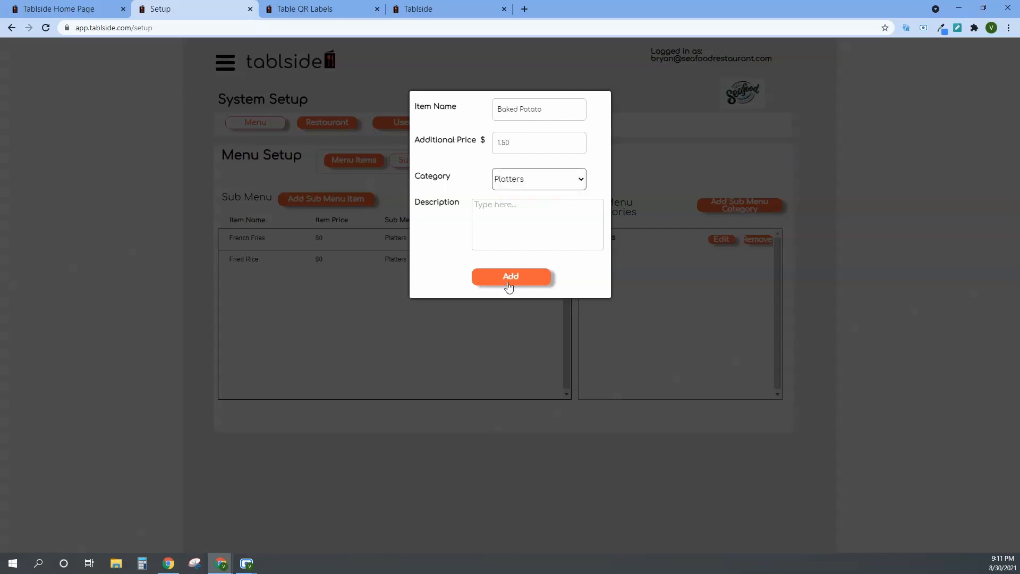
click(510, 276)
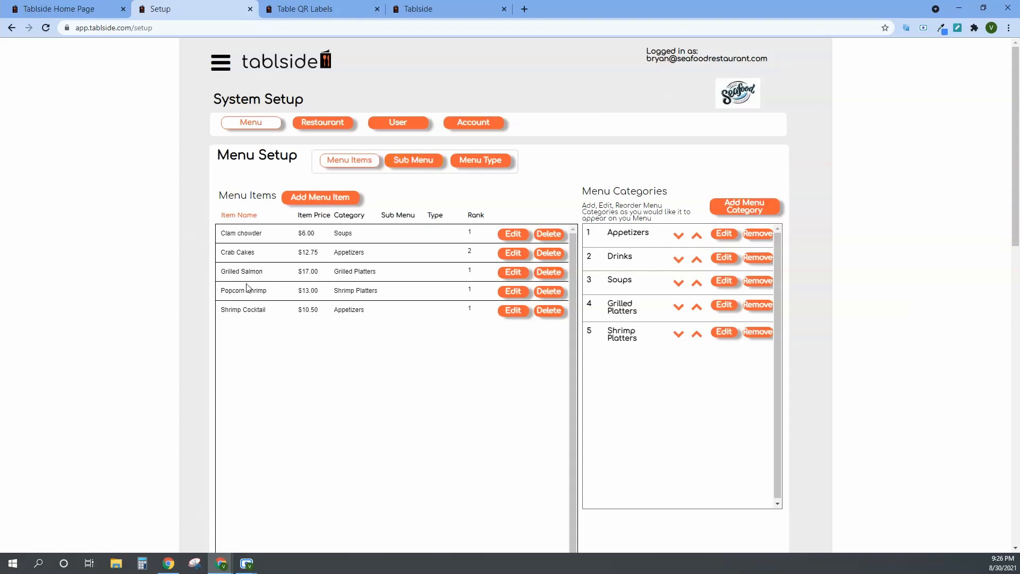
Assign the Platters sub menu to the Grilled Salmon menu item and save it.
drag(334, 272, 363, 272)
drag(370, 272, 373, 271)
click(524, 274)
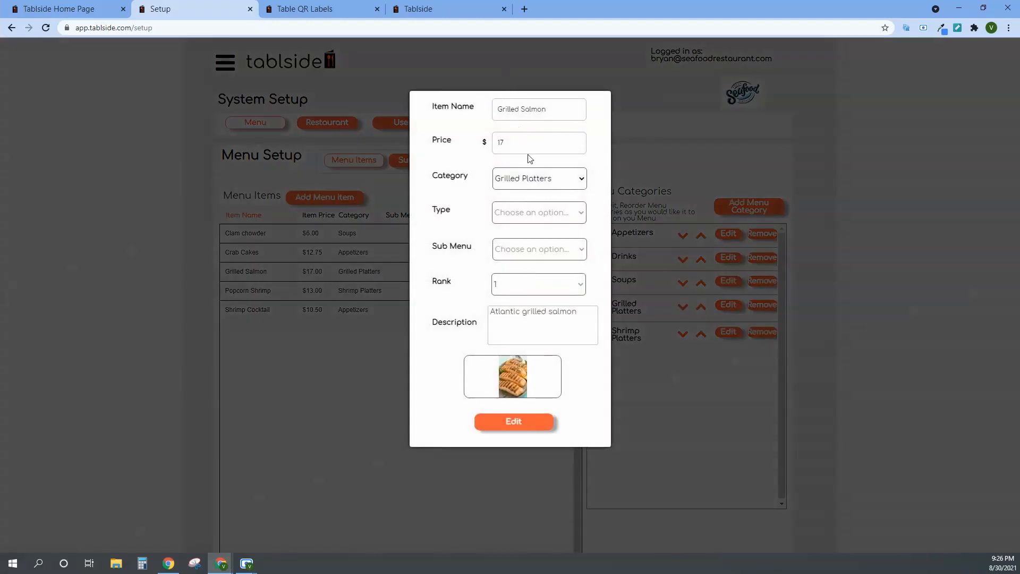
click(529, 250)
click(518, 275)
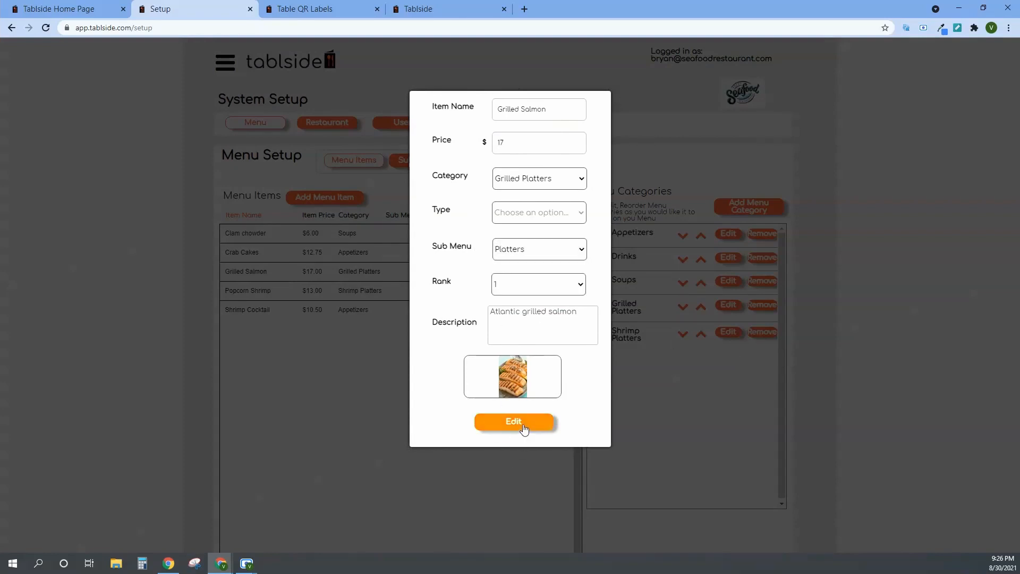
click(518, 425)
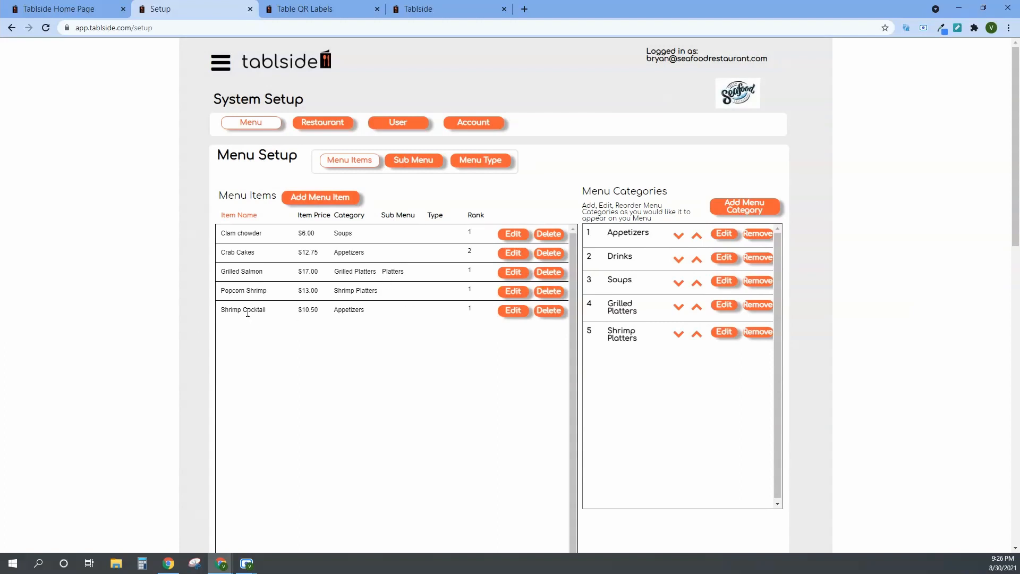
Assign the Platters sub menu to the Popcorn Shrimp menu item and save it.
click(520, 292)
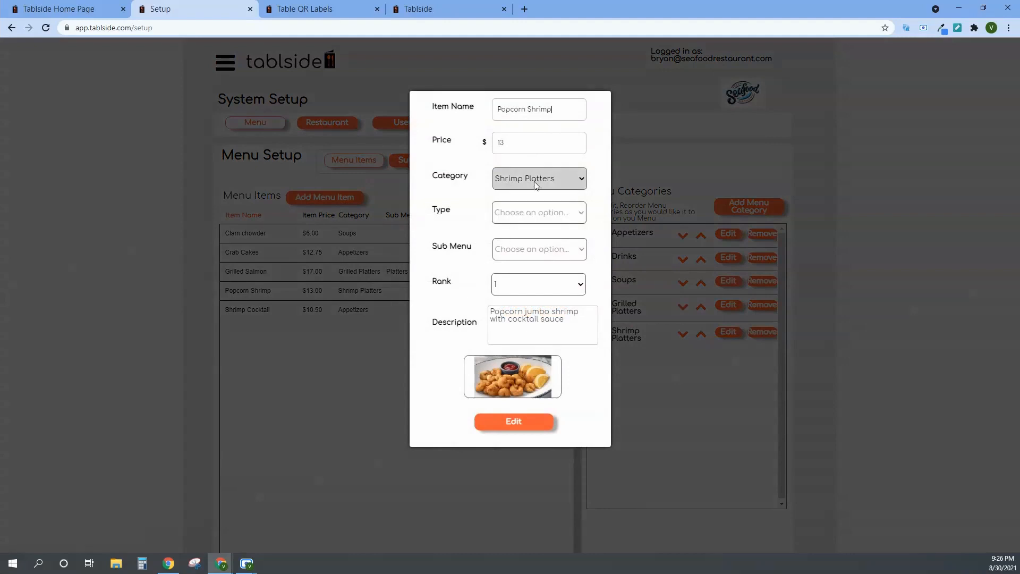
click(529, 255)
click(523, 274)
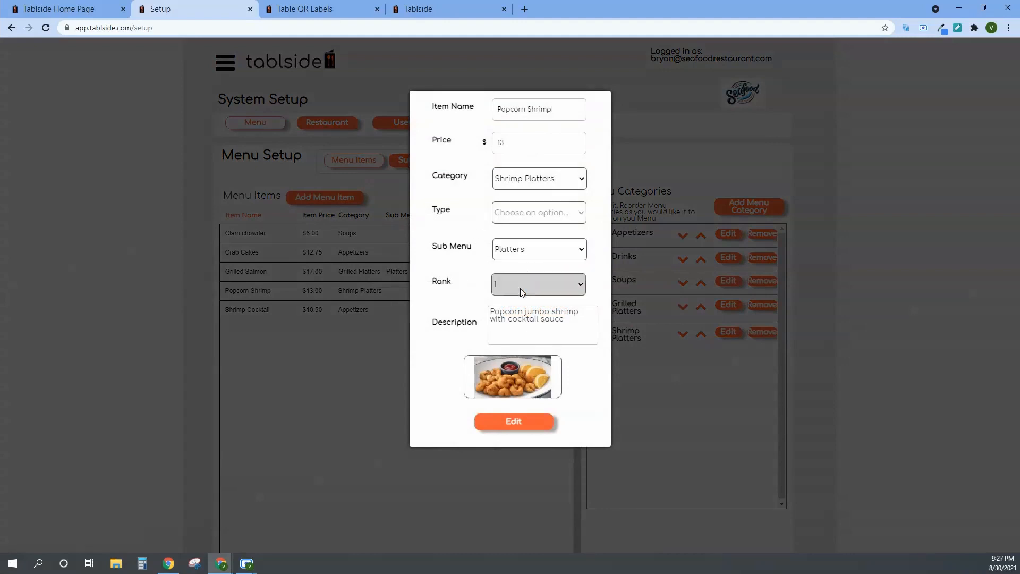
click(509, 427)
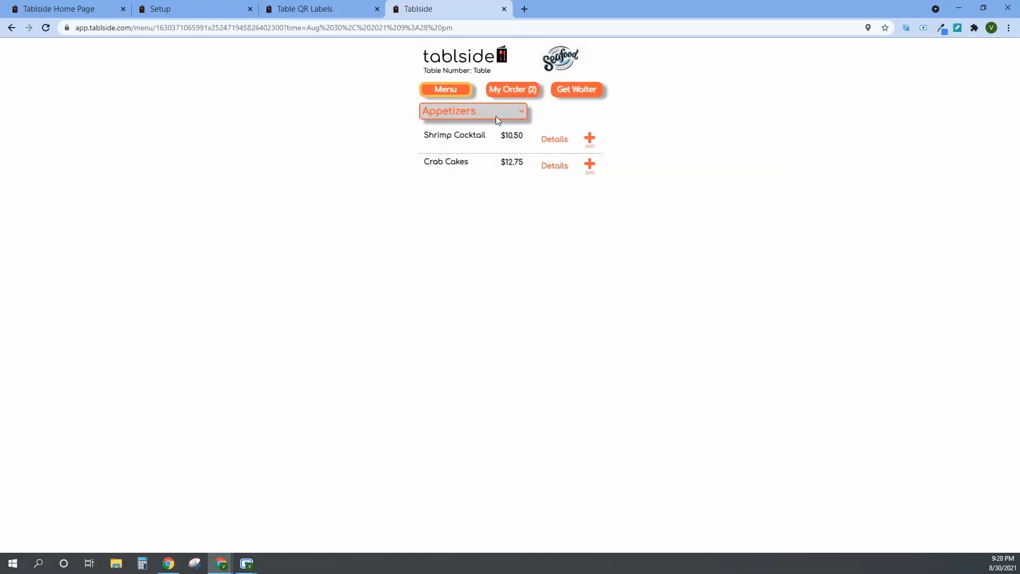
Add a Grilled Salmon from Grilled Platters to the guest order with the Baked Potato option.
click(496, 113)
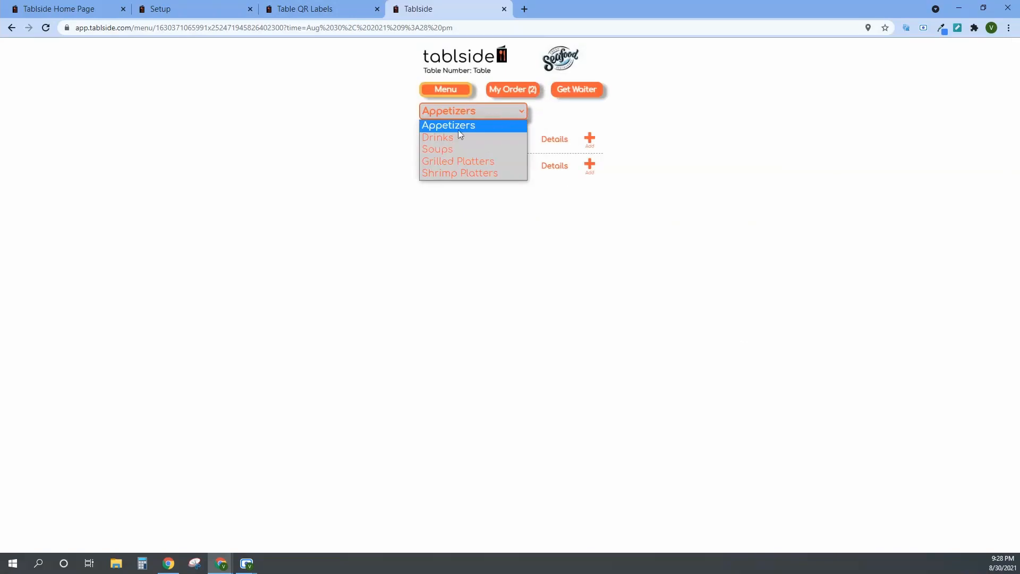
click(456, 162)
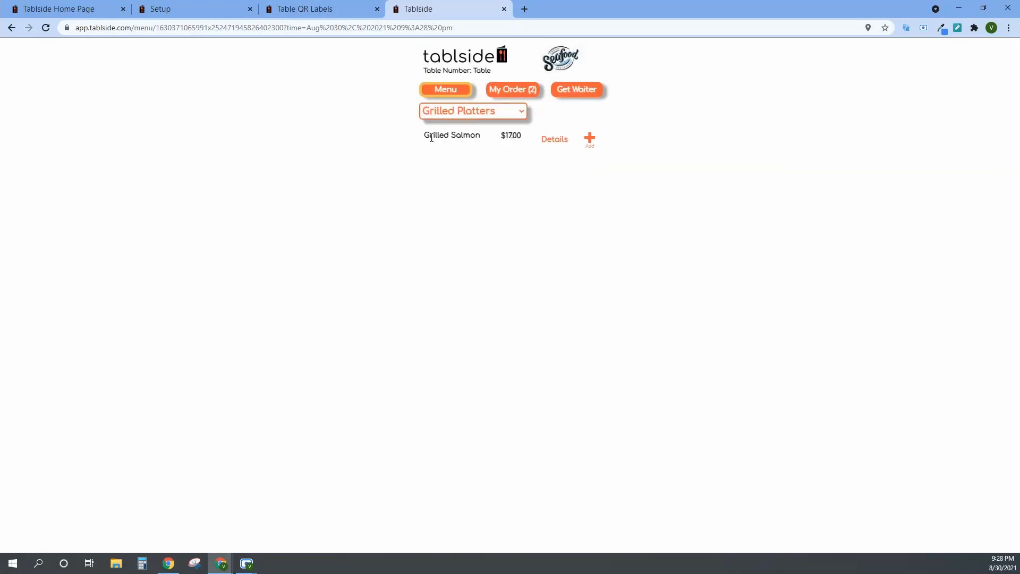
click(590, 139)
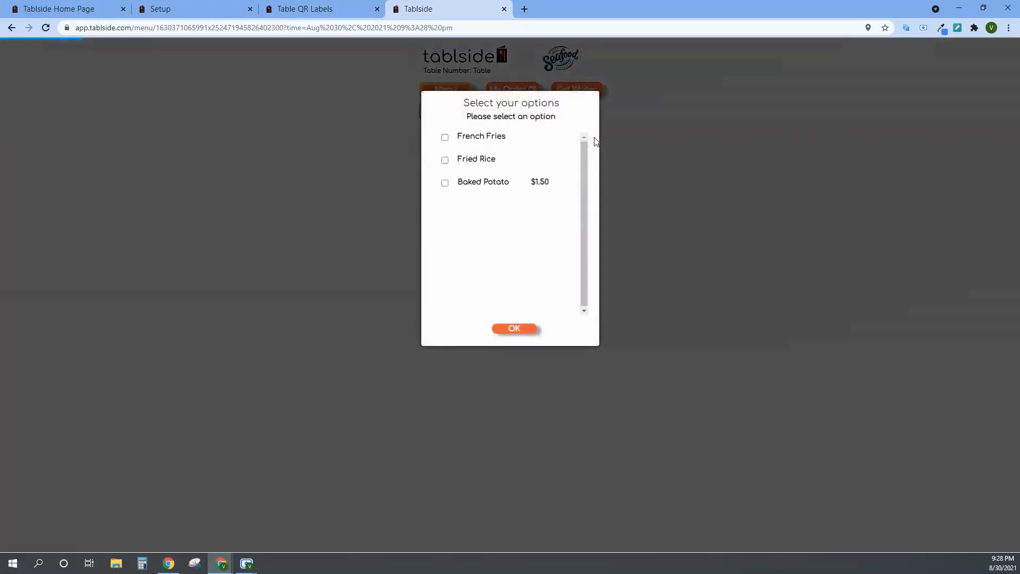
click(444, 182)
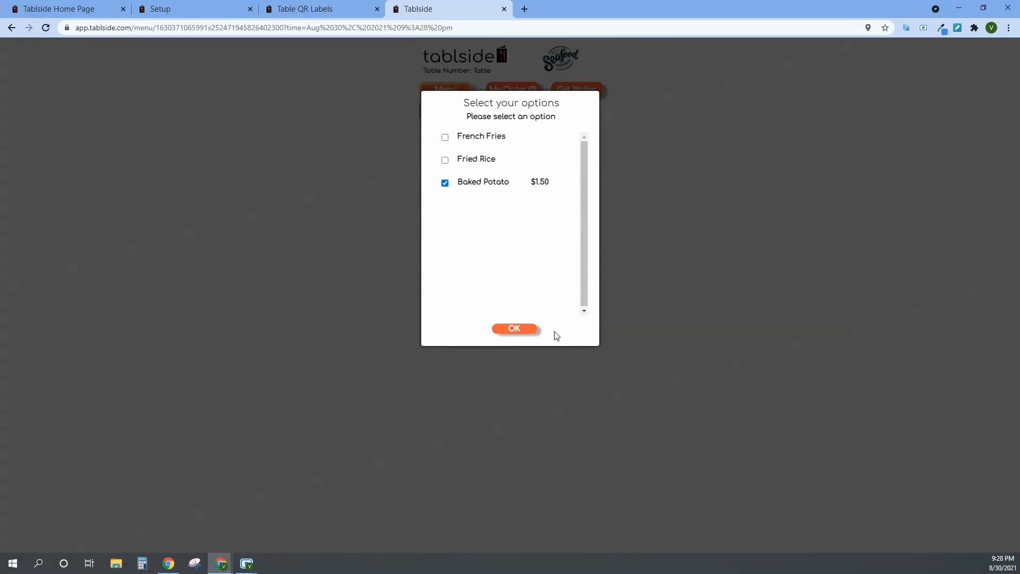
click(523, 338)
click(507, 208)
Review the guest order and check the options chosen for the last Grilled Salmon.
click(526, 89)
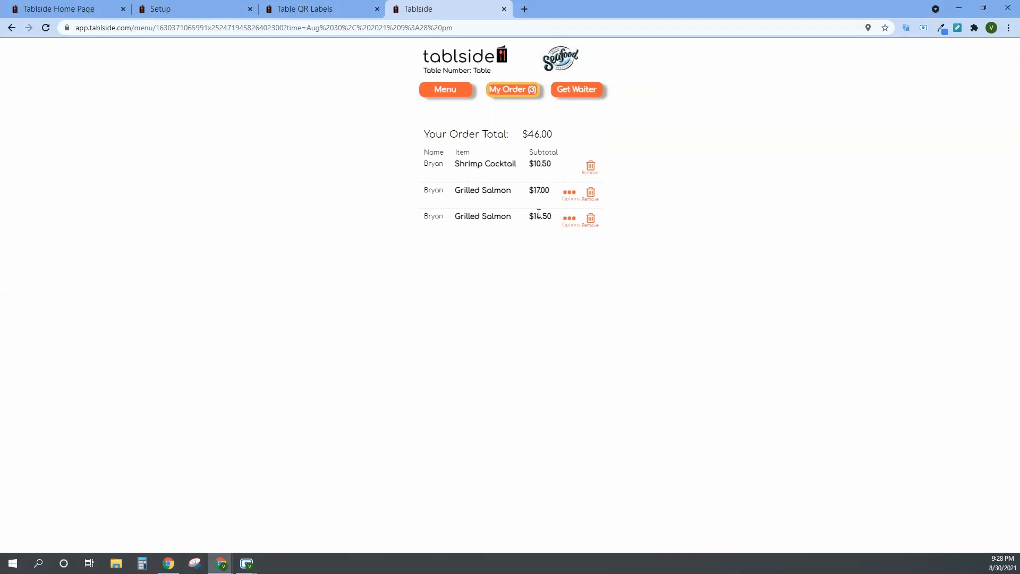
click(569, 218)
click(514, 157)
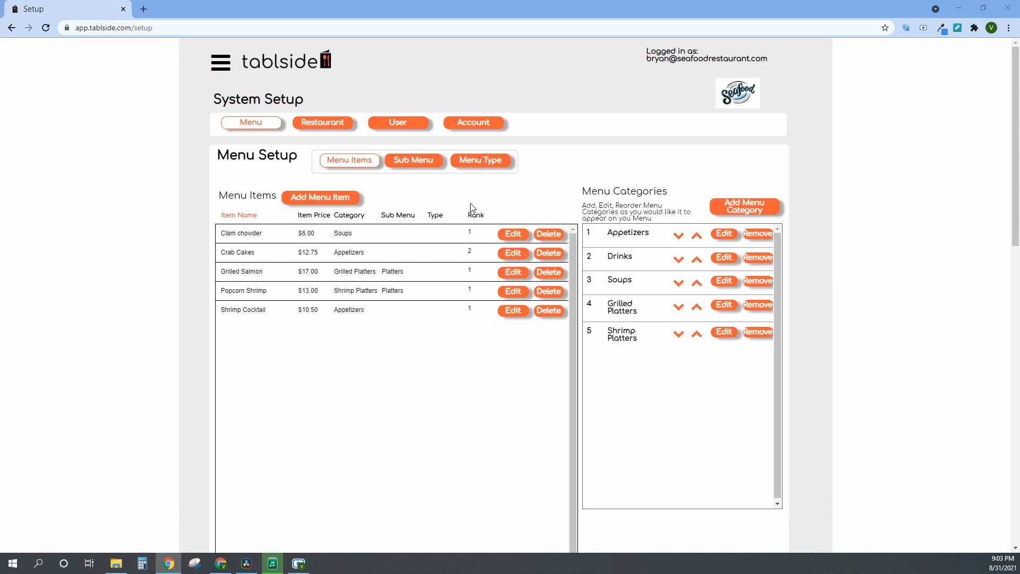
Open the printable table QR labels from the restaurant settings.
click(332, 127)
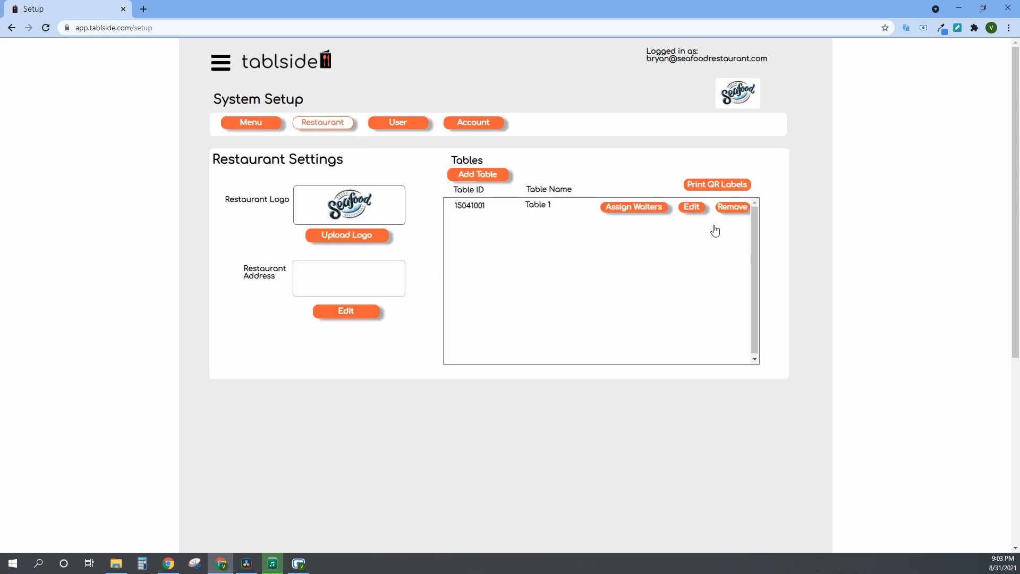
click(708, 190)
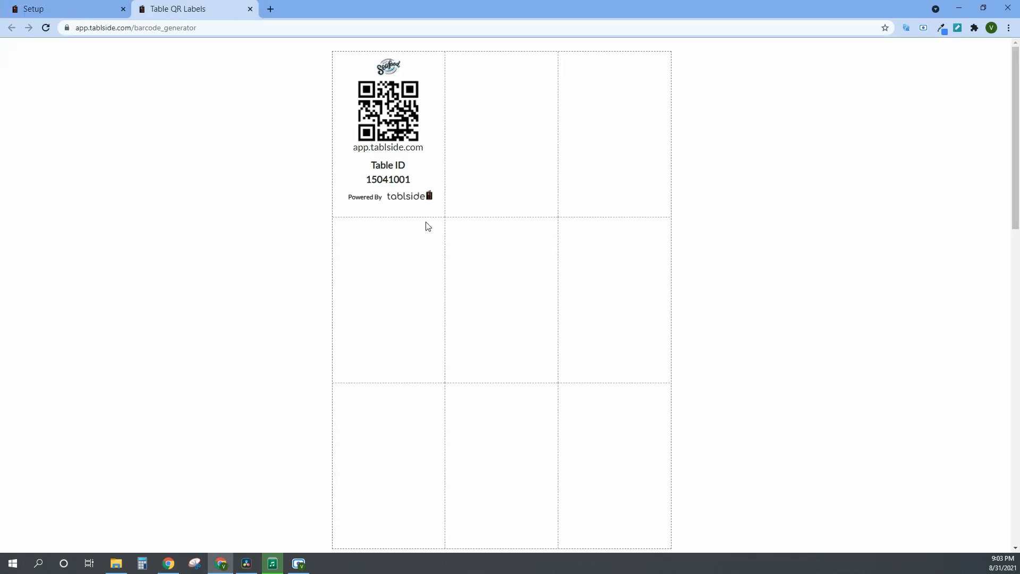